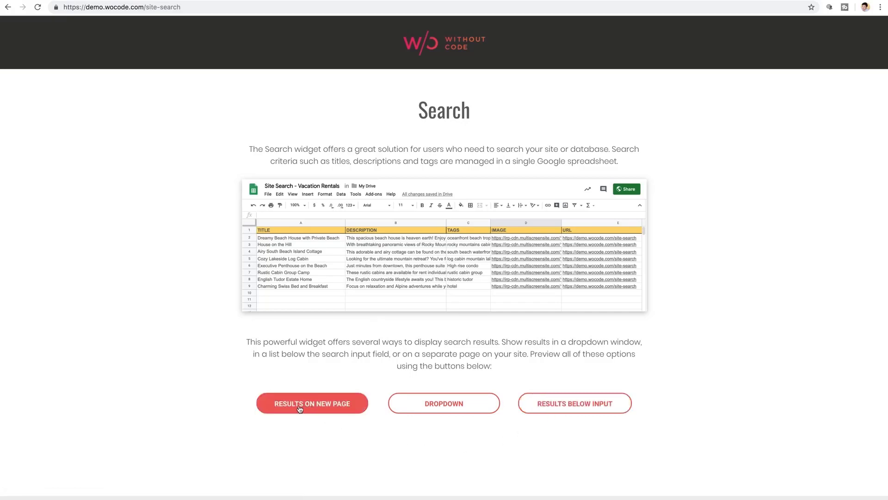
Open the demo that shows results on a new page, search it for "beach" and look through the results.
{"action": "left_click", "coordinate": [314, 408]}
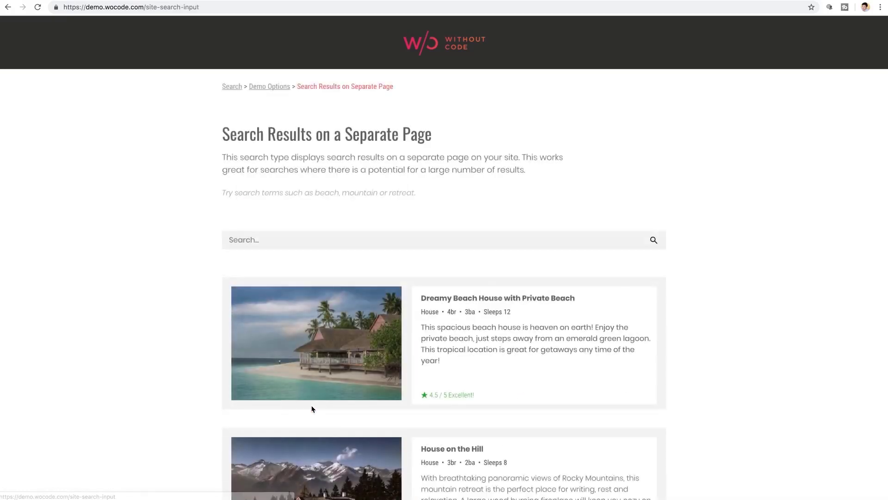
{"action": "left_click", "coordinate": [243, 245]}
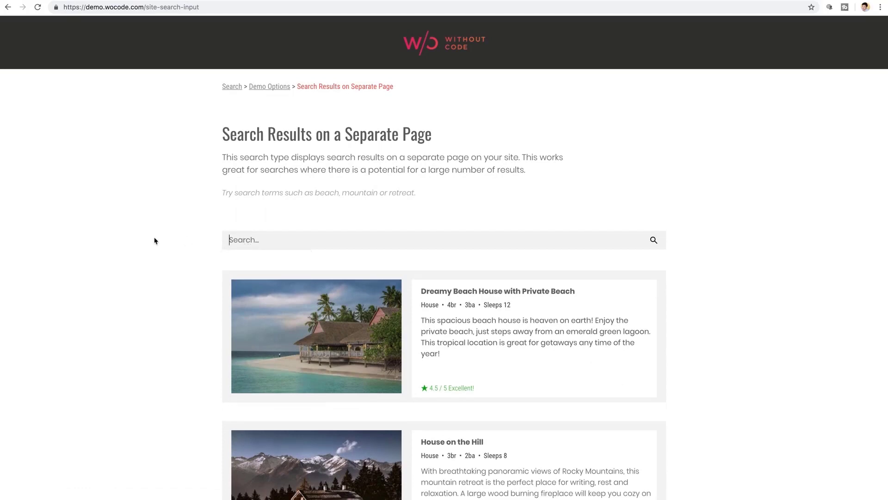
{"action": "type", "text": "beach"}
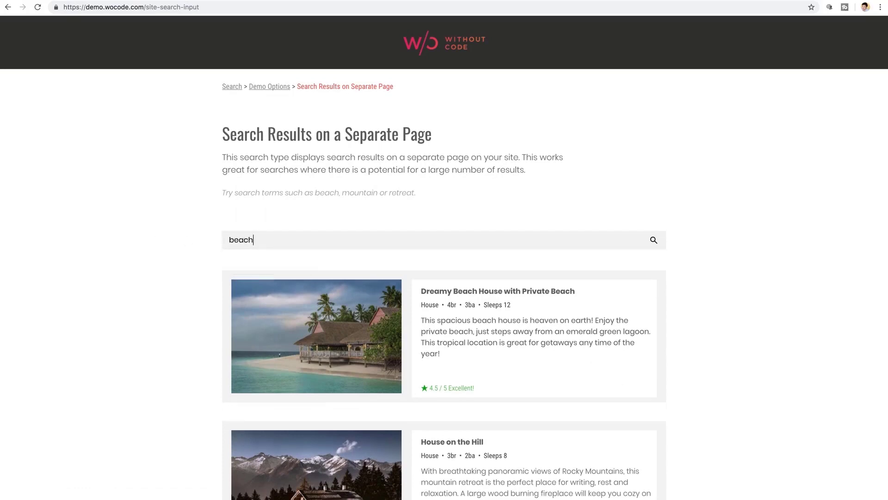
{"action": "key", "text": "Return"}
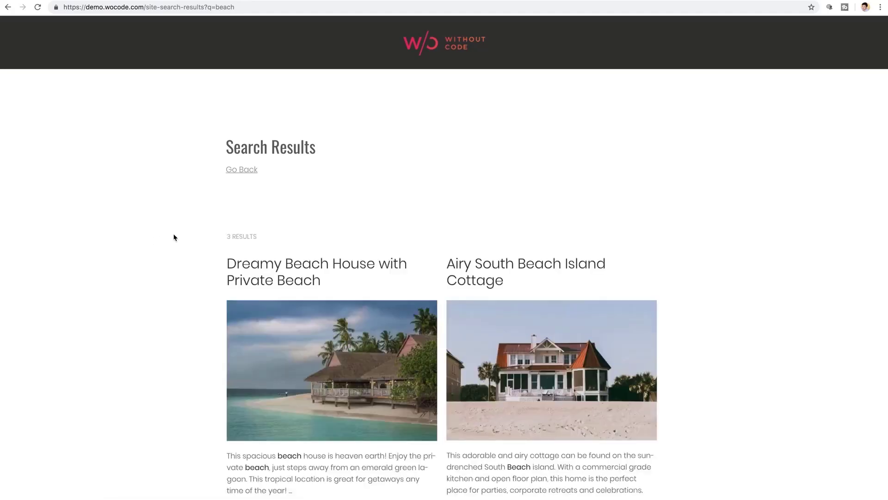
{"action": "scroll", "coordinate": [174, 237], "scroll_direction": "down", "scroll_amount": 3}
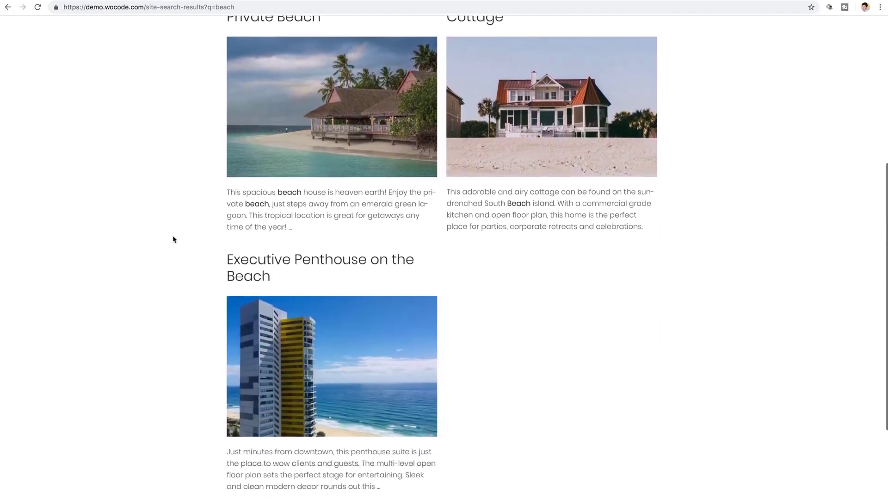
{"action": "scroll", "coordinate": [173, 239], "scroll_direction": "up", "scroll_amount": 3}
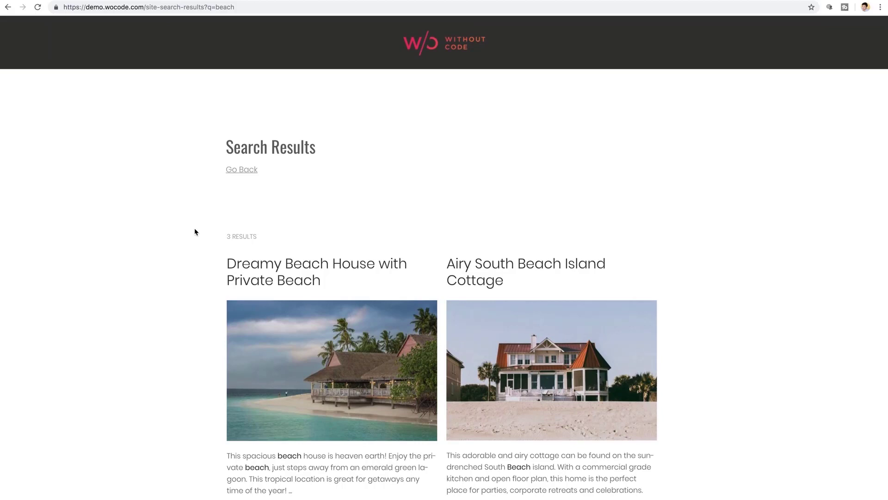
Go back from the search results to the main Search page and open the Dropdown demo.
{"action": "left_click", "coordinate": [239, 170]}
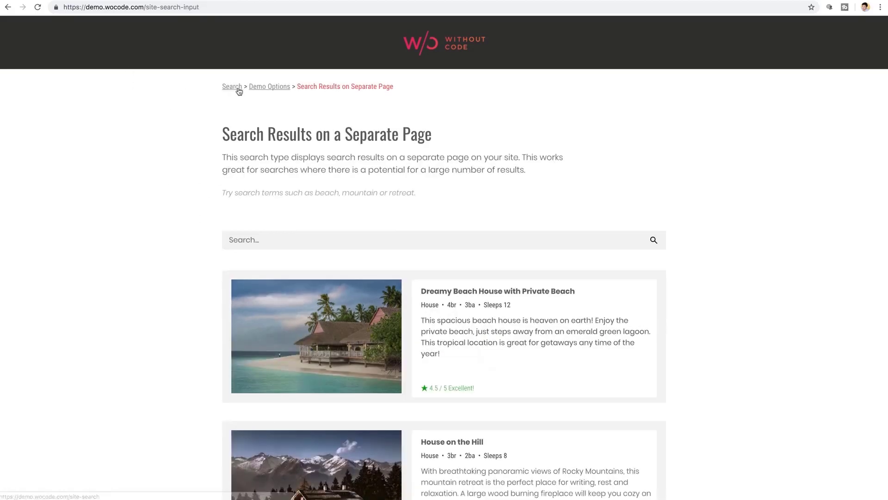
{"action": "left_click", "coordinate": [257, 88]}
{"action": "scroll", "coordinate": [141, 232], "scroll_direction": "down", "scroll_amount": 1}
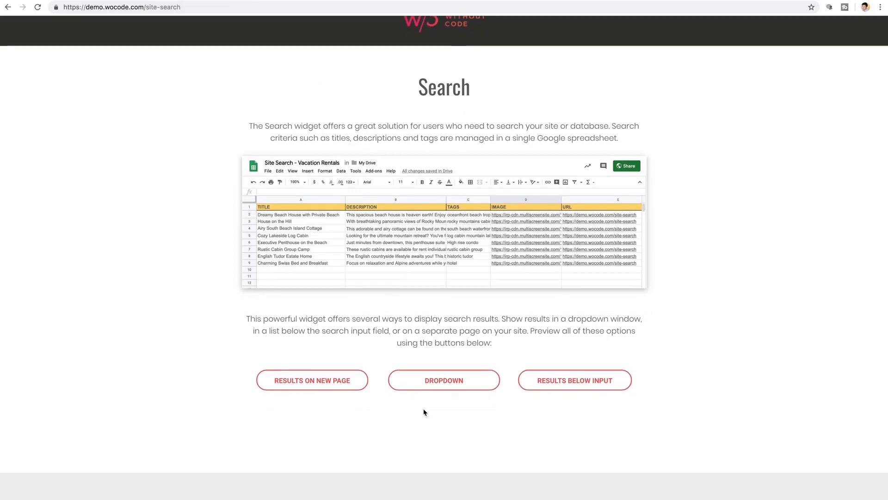
{"action": "left_click", "coordinate": [440, 382]}
Search the dropdown demo for "beach" and look through the suggested rentals.
{"action": "scroll", "coordinate": [155, 341], "scroll_direction": "down", "scroll_amount": 3}
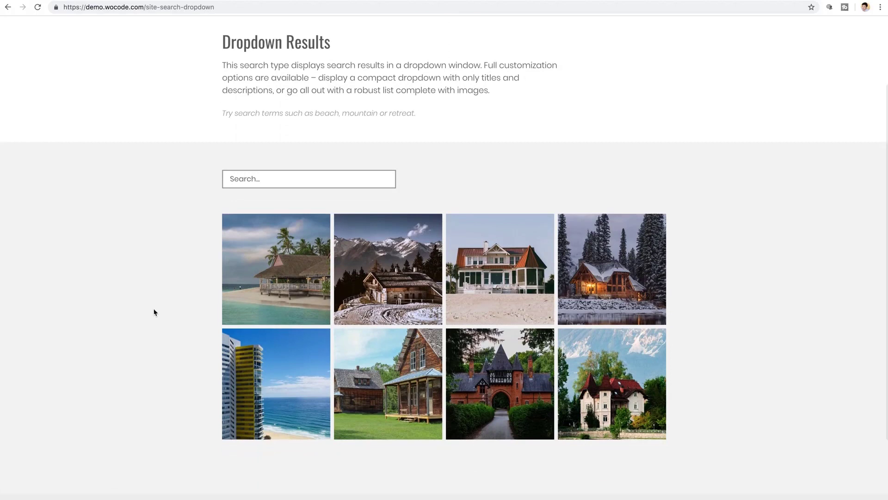
{"action": "left_click", "coordinate": [257, 182]}
{"action": "type", "text": "be"}
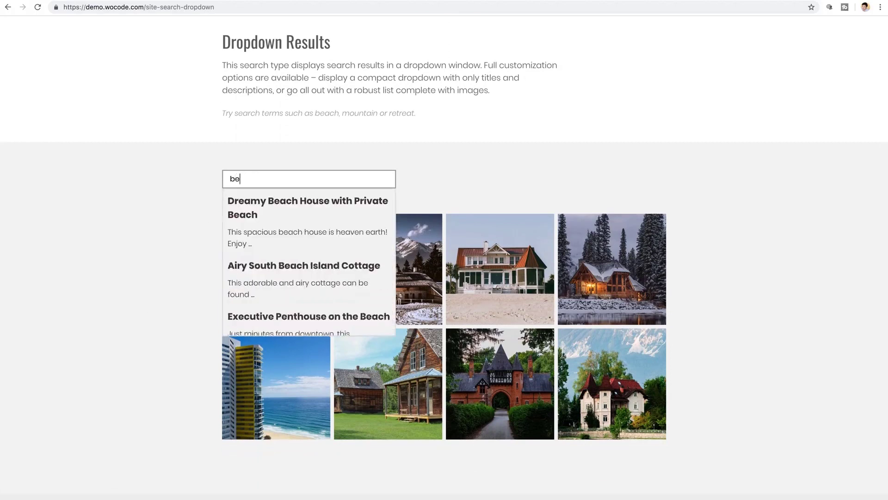
{"action": "type", "text": "ach"}
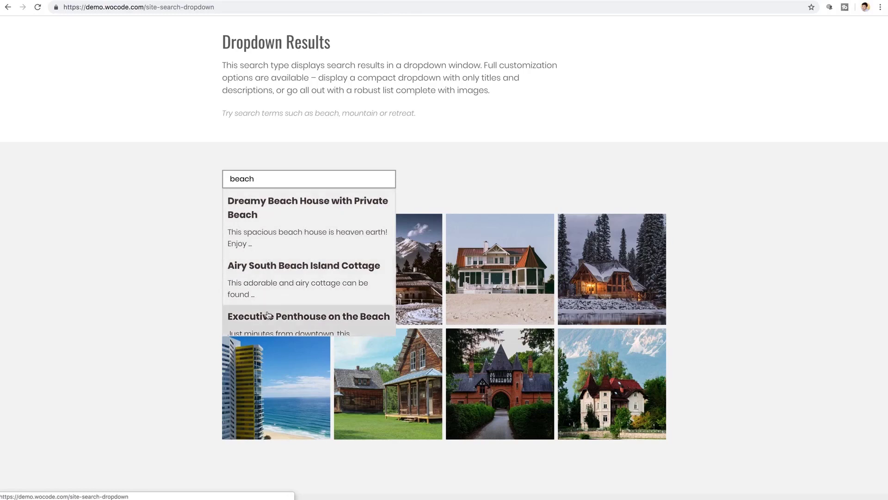
{"action": "scroll", "coordinate": [268, 297], "scroll_direction": "down", "scroll_amount": 1}
{"action": "scroll", "coordinate": [268, 292], "scroll_direction": "up", "scroll_amount": 1}
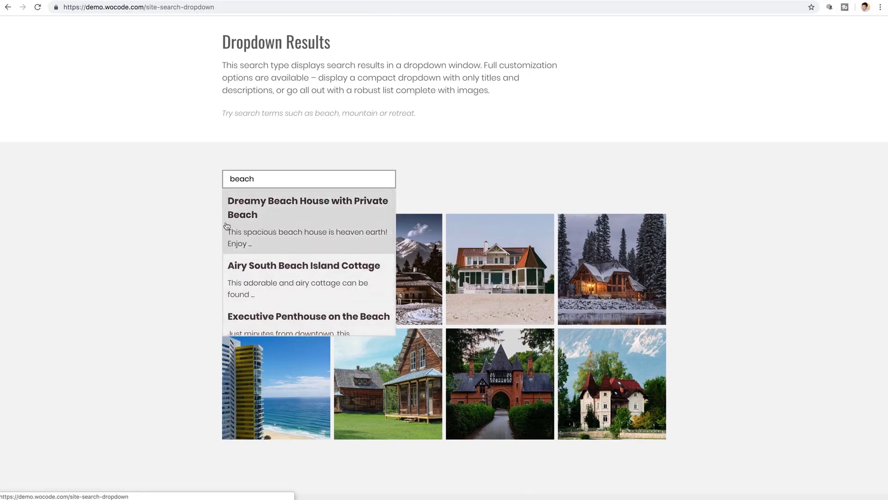
{"action": "scroll", "coordinate": [157, 234], "scroll_direction": "up", "scroll_amount": 2}
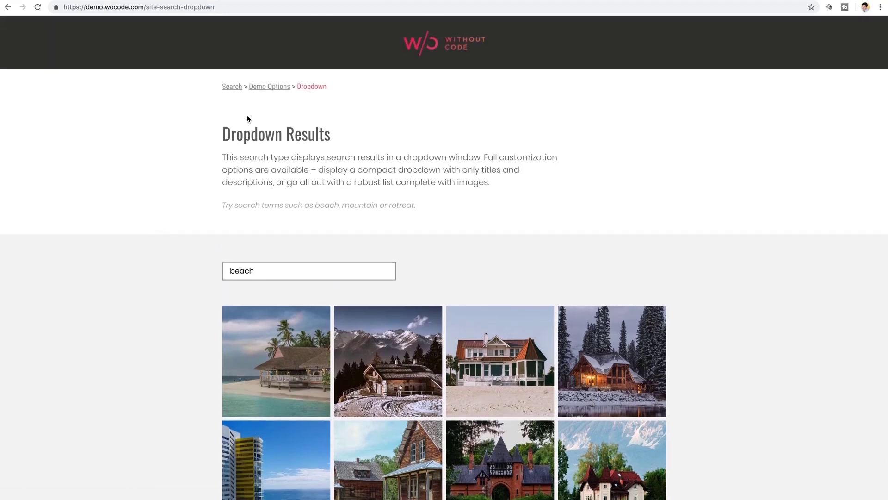
{"action": "left_click", "coordinate": [254, 270]}
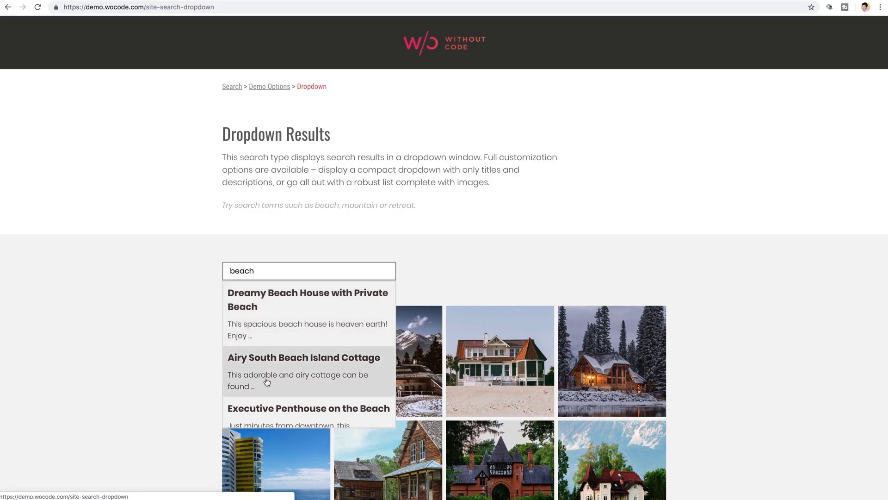
Return to the demo options and open the Results Below Input demo.
{"action": "left_click", "coordinate": [267, 88]}
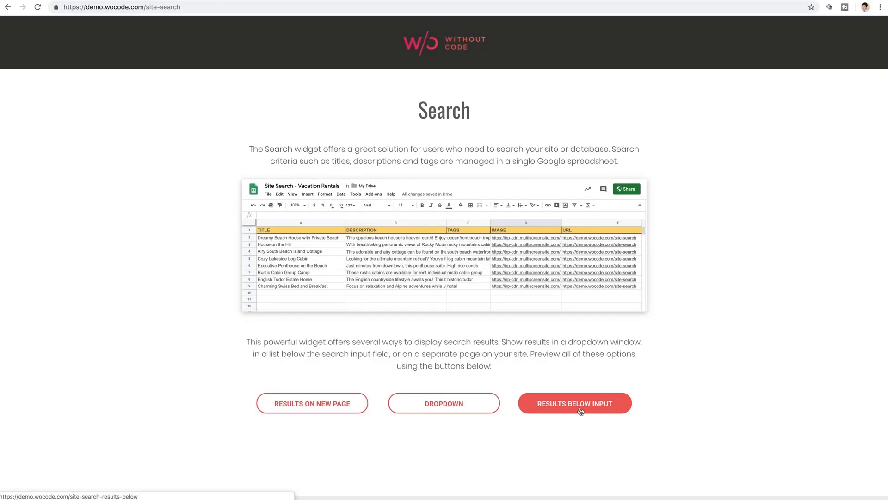
{"action": "left_click", "coordinate": [557, 409]}
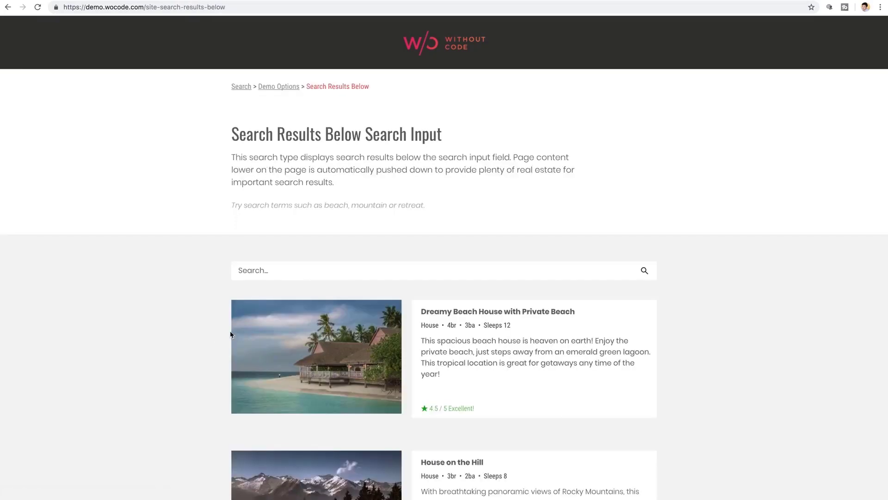
{"action": "scroll", "coordinate": [201, 324], "scroll_direction": "down", "scroll_amount": 3}
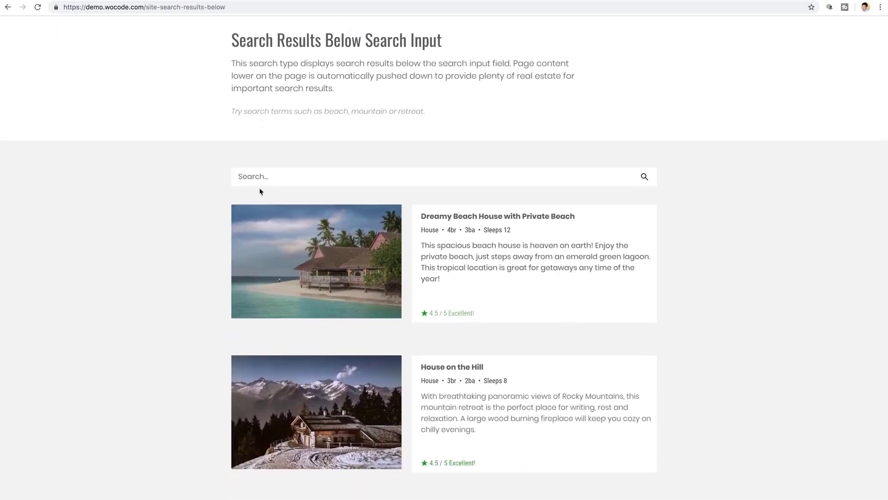
Search for "beach" in the results-below demo, look through the listings and return to the demo options.
{"action": "left_click", "coordinate": [274, 179]}
{"action": "type", "text": "beach"}
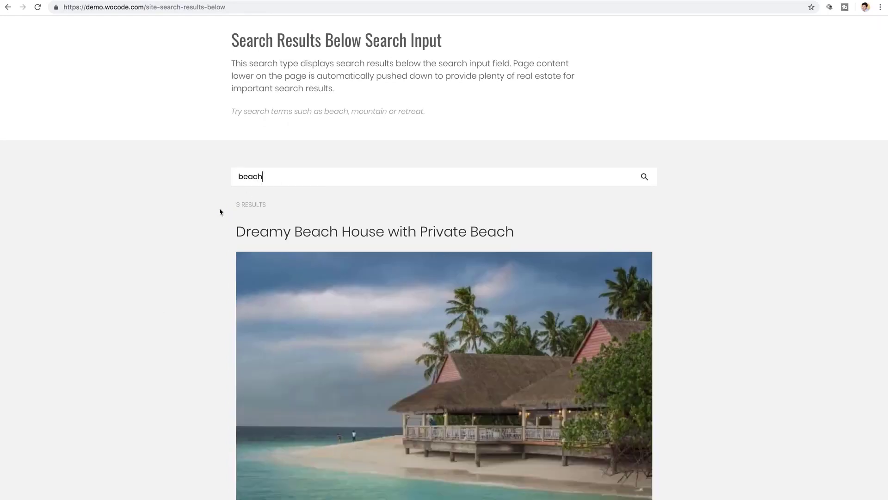
{"action": "scroll", "coordinate": [165, 252], "scroll_direction": "down", "scroll_amount": 4}
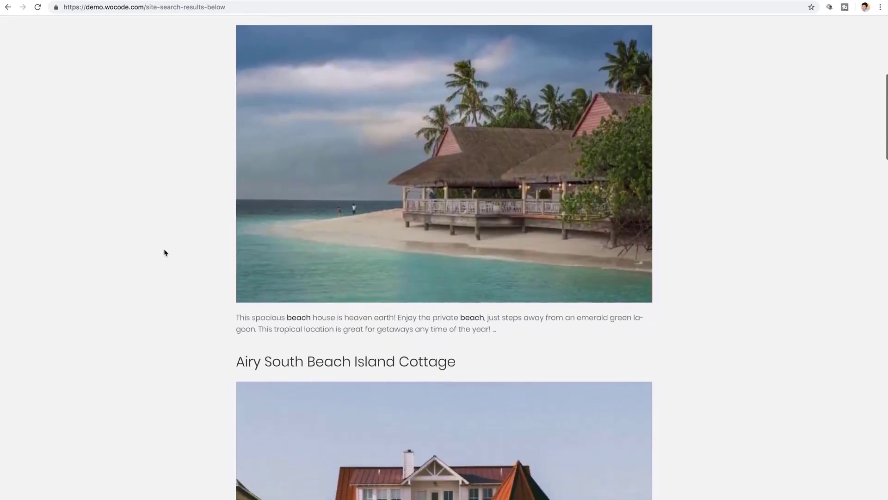
{"action": "scroll", "coordinate": [164, 251], "scroll_direction": "down", "scroll_amount": 4}
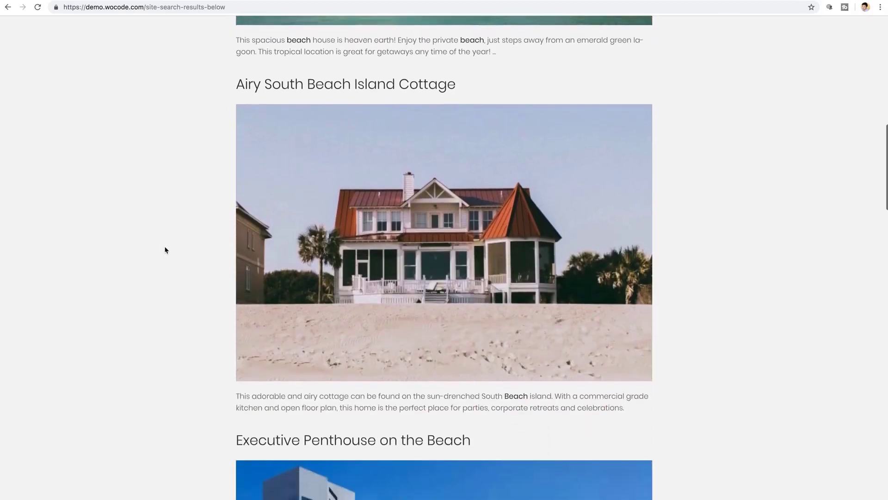
{"action": "scroll", "coordinate": [165, 251], "scroll_direction": "down", "scroll_amount": 4}
{"action": "scroll", "coordinate": [165, 251], "scroll_direction": "up", "scroll_amount": 13}
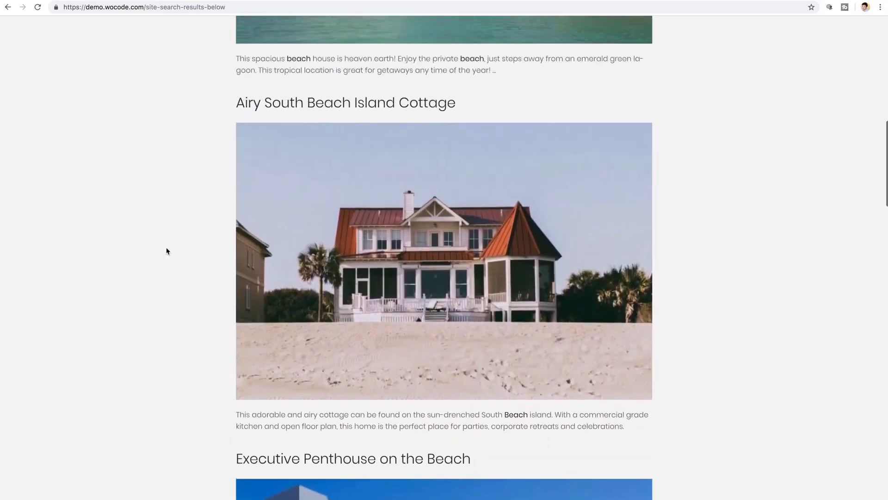
{"action": "scroll", "coordinate": [166, 249], "scroll_direction": "up", "scroll_amount": 2}
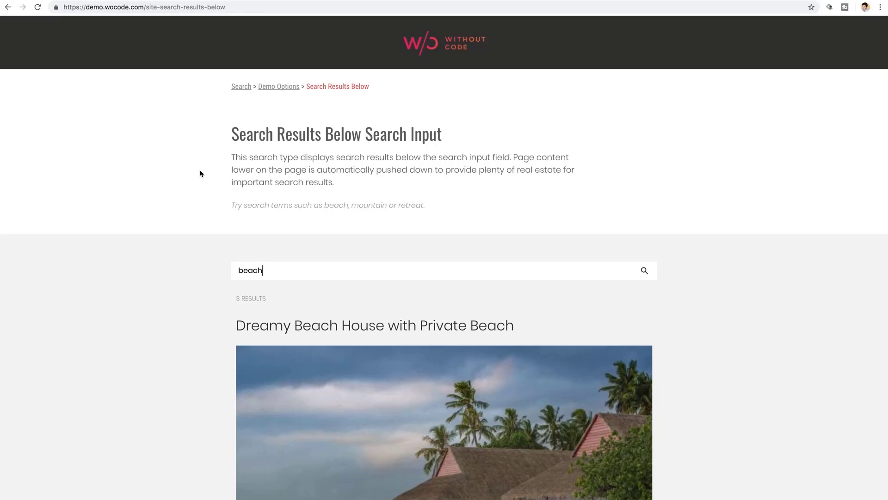
{"action": "left_click", "coordinate": [266, 89]}
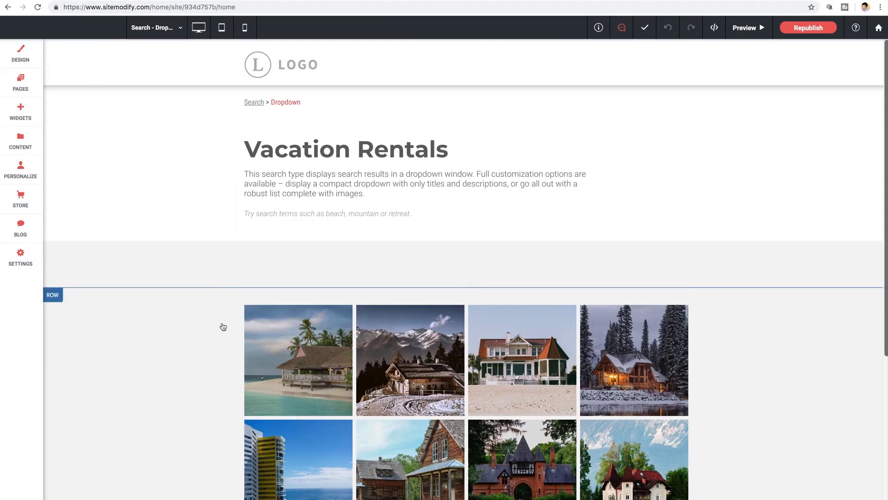
In the site editor, add the Search (PRO) widget to the empty row above the Vacation Rentals photo gallery.
{"action": "scroll", "coordinate": [210, 315], "scroll_direction": "down", "scroll_amount": 3}
{"action": "scroll", "coordinate": [211, 318], "scroll_direction": "up", "scroll_amount": 3}
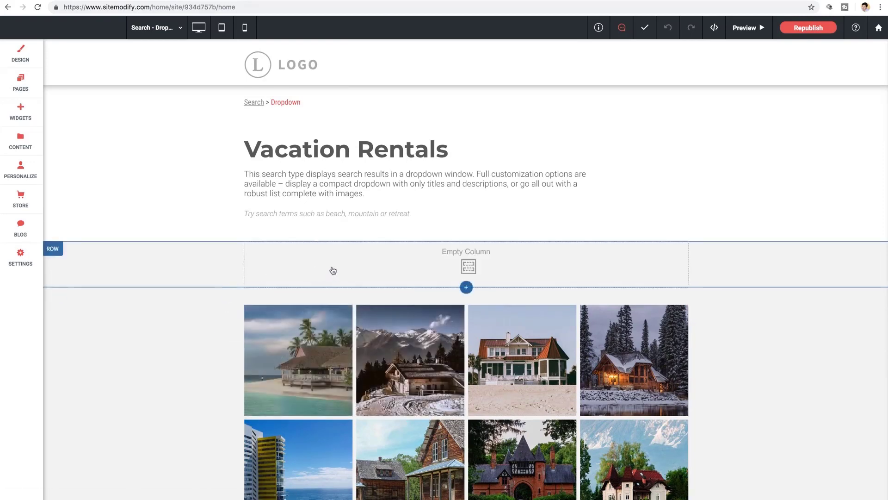
{"action": "scroll", "coordinate": [291, 351], "scroll_direction": "down", "scroll_amount": 3}
{"action": "scroll", "coordinate": [291, 352], "scroll_direction": "down", "scroll_amount": 2}
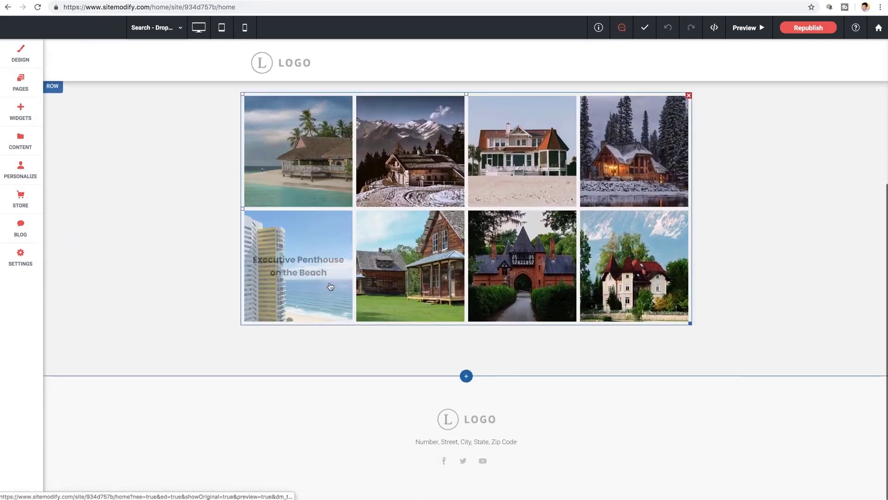
{"action": "scroll", "coordinate": [456, 290], "scroll_direction": "up", "scroll_amount": 4}
{"action": "scroll", "coordinate": [455, 291], "scroll_direction": "up", "scroll_amount": 1}
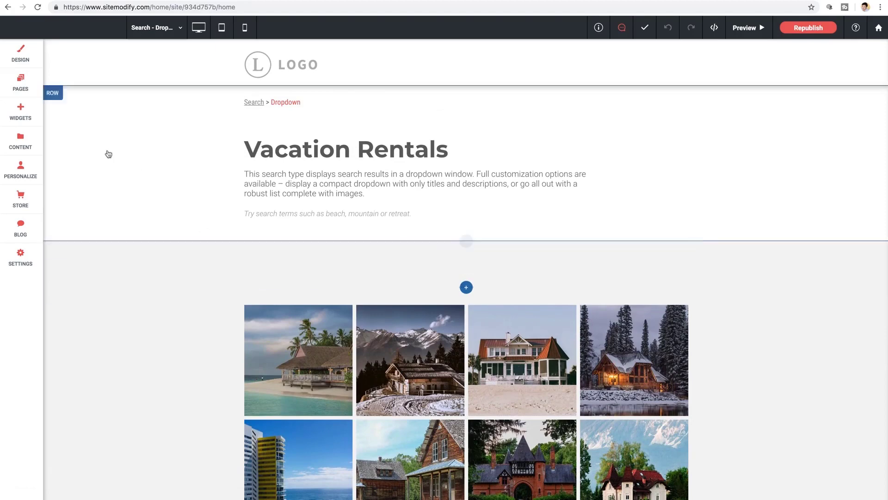
{"action": "left_click", "coordinate": [29, 118]}
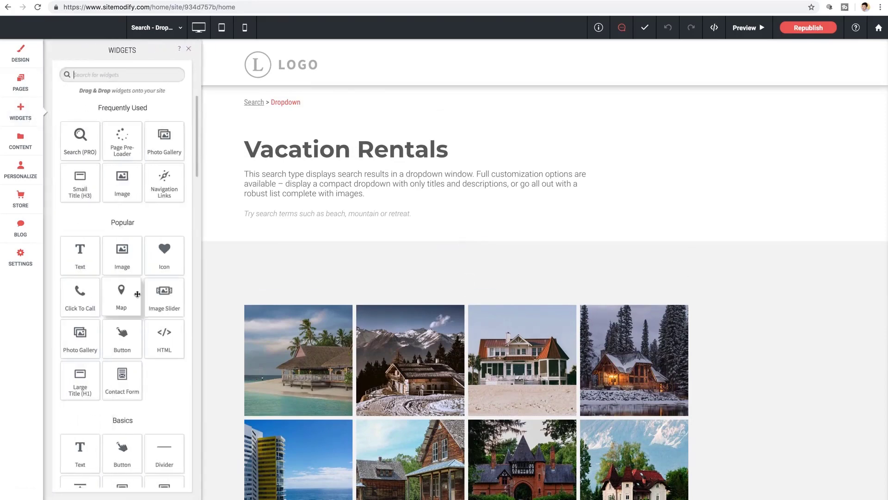
{"action": "scroll", "coordinate": [135, 301], "scroll_direction": "down", "scroll_amount": 15}
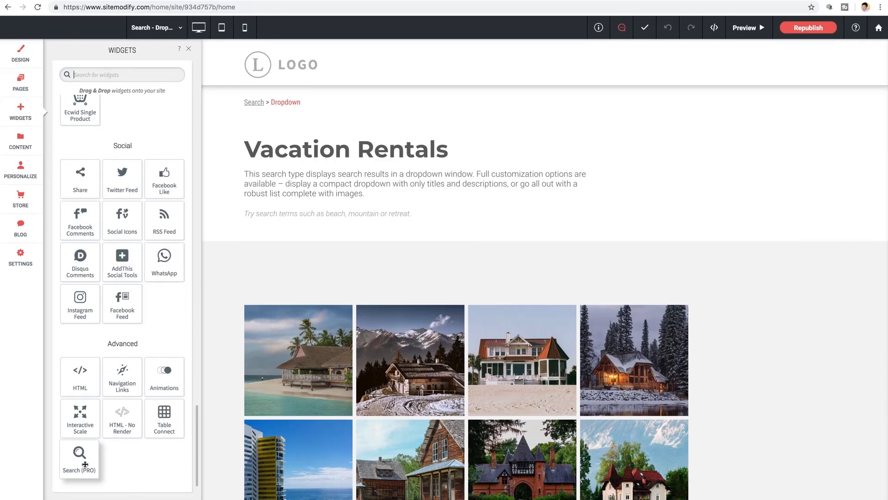
{"action": "left_click_drag", "start_coordinate": [78, 461], "coordinate": [446, 239]}
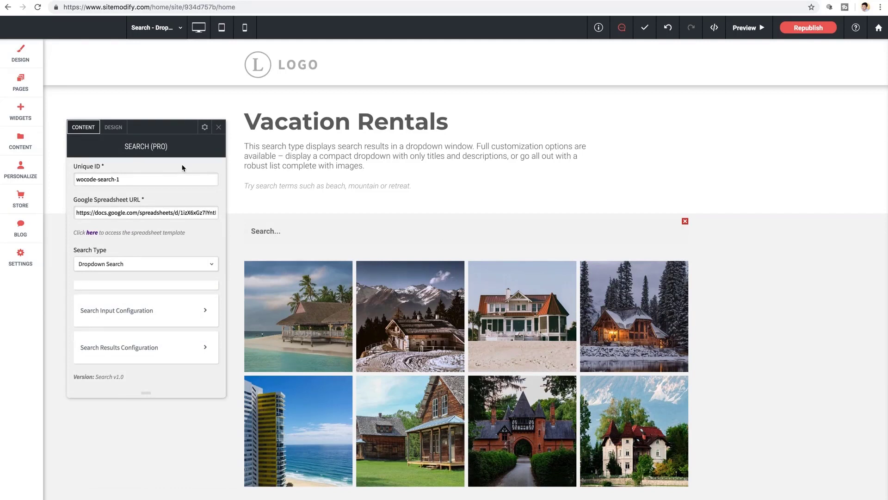
{"action": "left_click", "coordinate": [218, 127]}
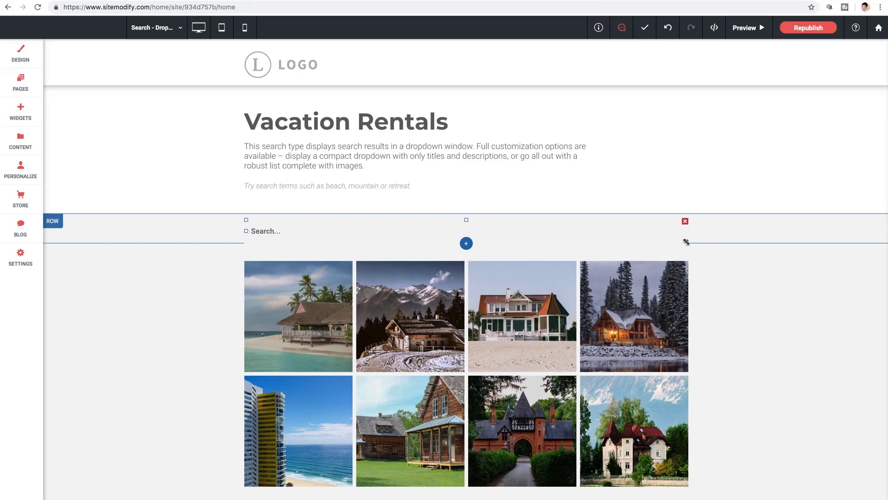
Narrow the search widget to about a third of the gallery's width and align it left in its row.
{"action": "left_click_drag", "start_coordinate": [685, 241], "coordinate": [541, 243]}
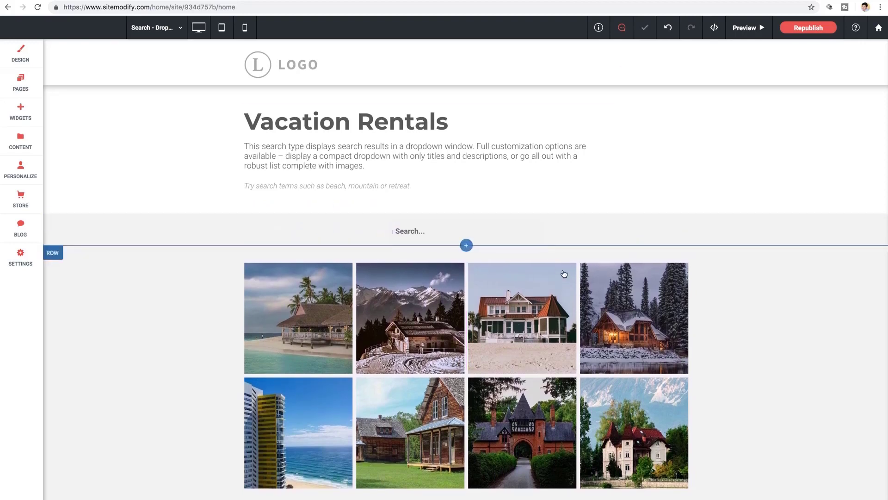
{"action": "left_click", "coordinate": [482, 230]}
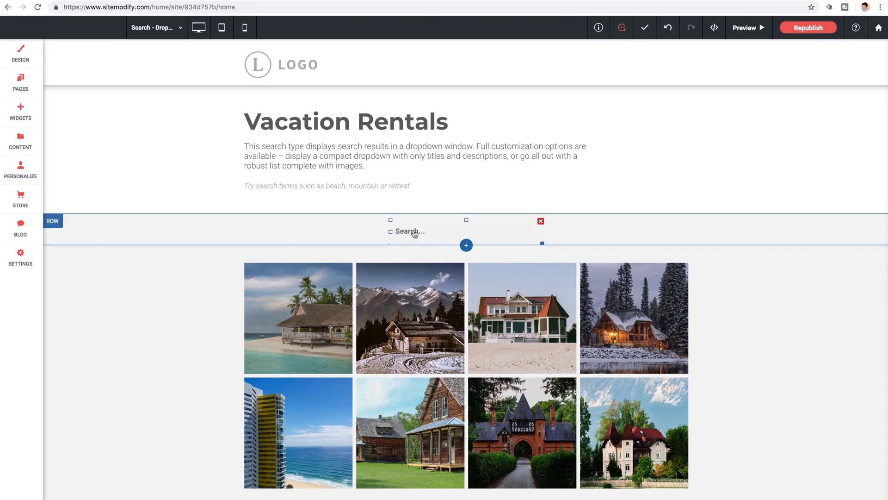
{"action": "left_click", "coordinate": [415, 232]}
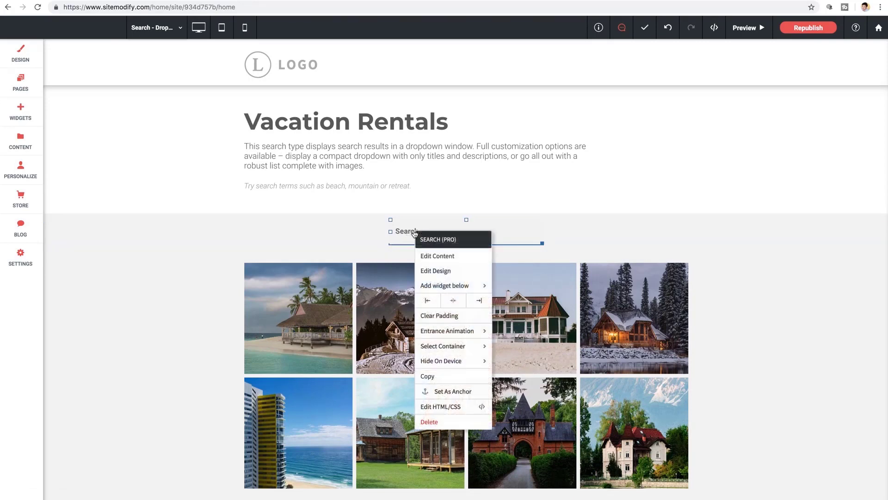
{"action": "left_click", "coordinate": [428, 302]}
{"action": "left_click", "coordinate": [194, 290]}
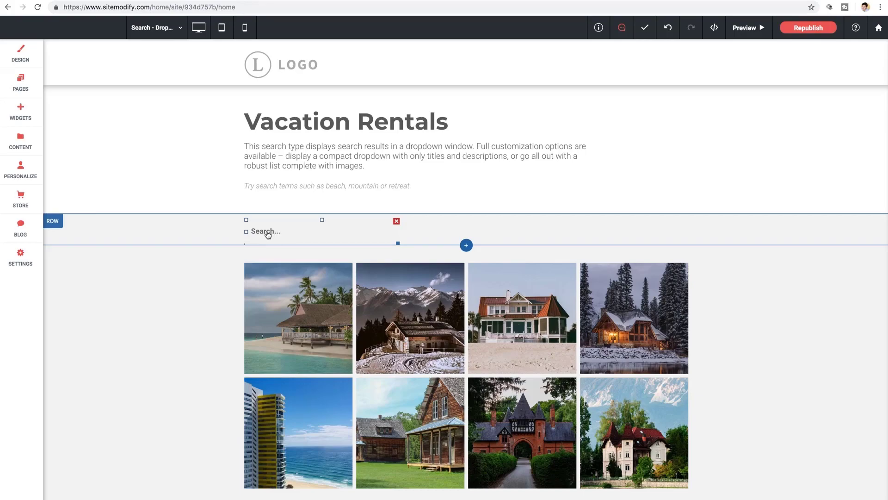
Open the settings of the Search (PRO) widget above the photo gallery.
{"action": "left_click", "coordinate": [268, 232]}
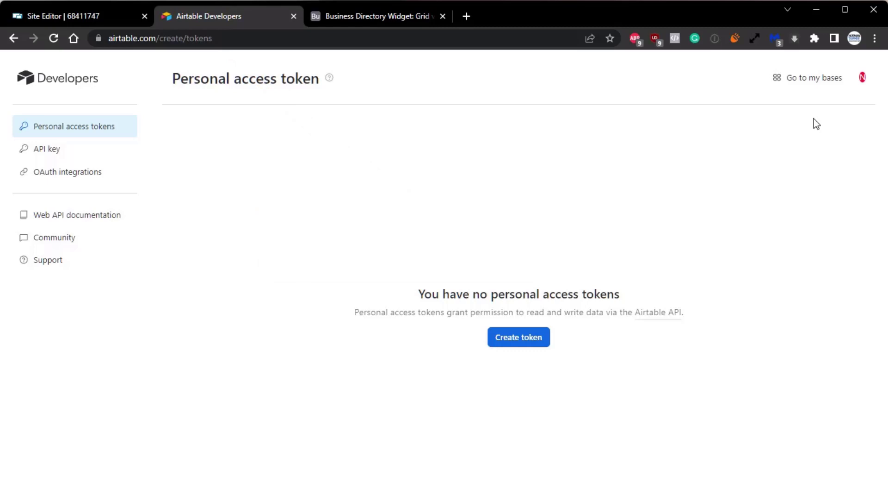
On the Airtable developer page, start a personal access token named Tutorial Token with the scopes data.records:read and data.records:write.
{"action": "left_click", "coordinate": [515, 343]}
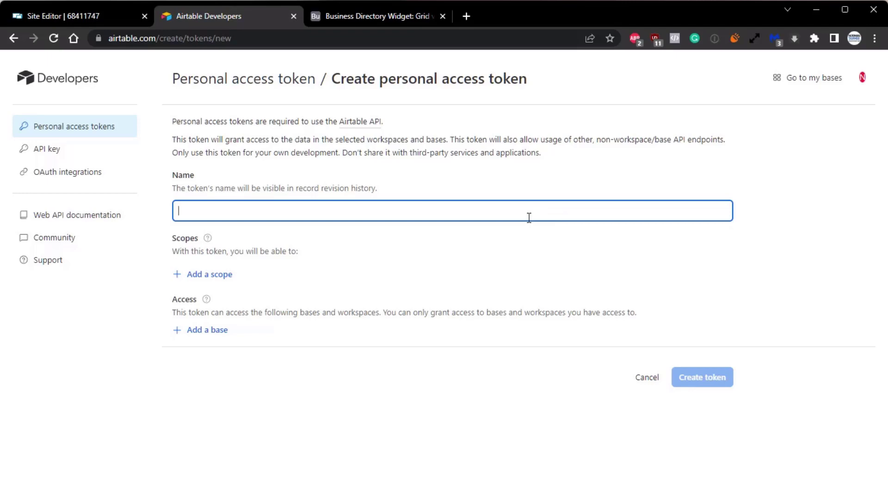
{"action": "type", "text": "Tutorial Token"}
{"action": "left_click", "coordinate": [218, 275]}
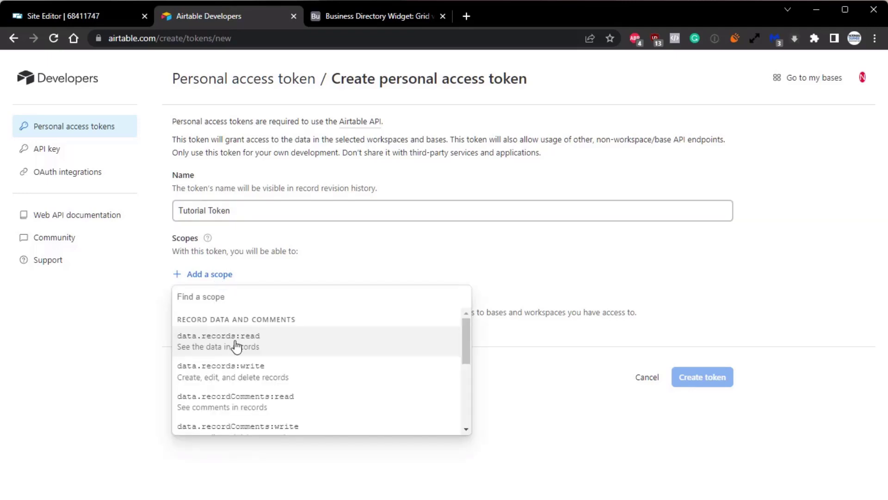
{"action": "left_click", "coordinate": [236, 346]}
{"action": "left_click", "coordinate": [208, 303]}
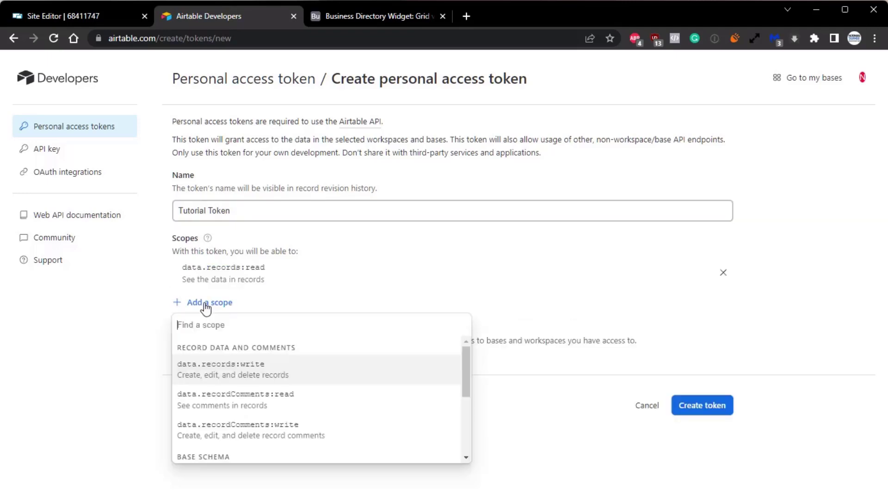
{"action": "left_click", "coordinate": [229, 370]}
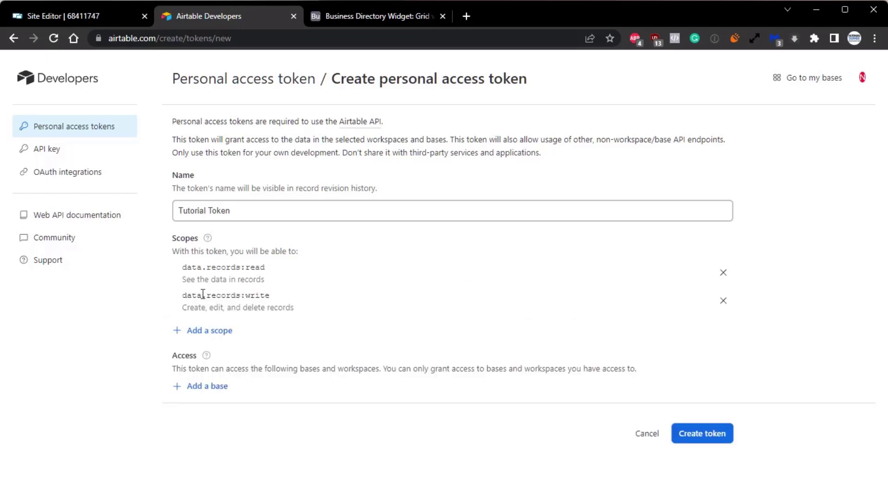
Grant the token access to all current and future bases in the testing table workspace, and create and copy it.
{"action": "left_click", "coordinate": [226, 387]}
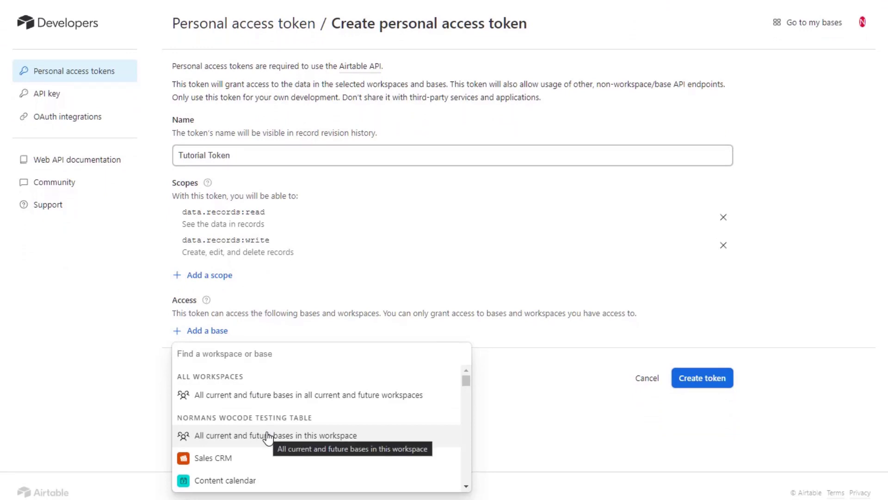
{"action": "left_click", "coordinate": [268, 436]}
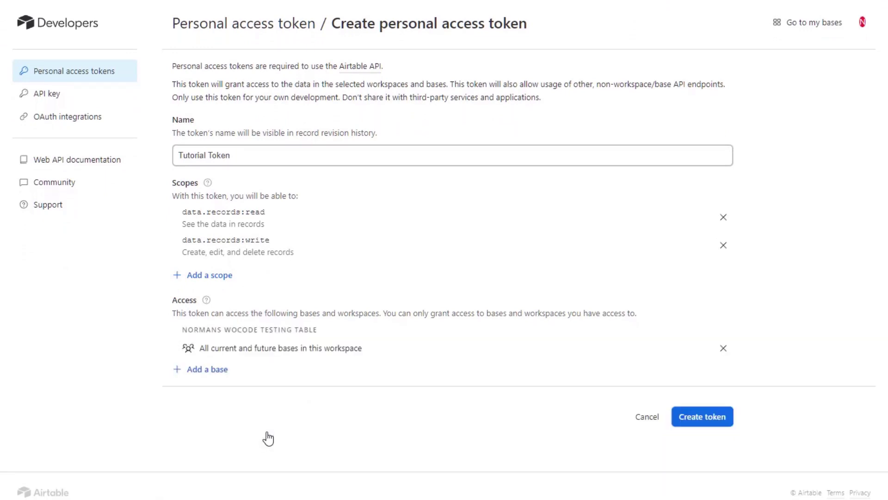
{"action": "left_click", "coordinate": [703, 417]}
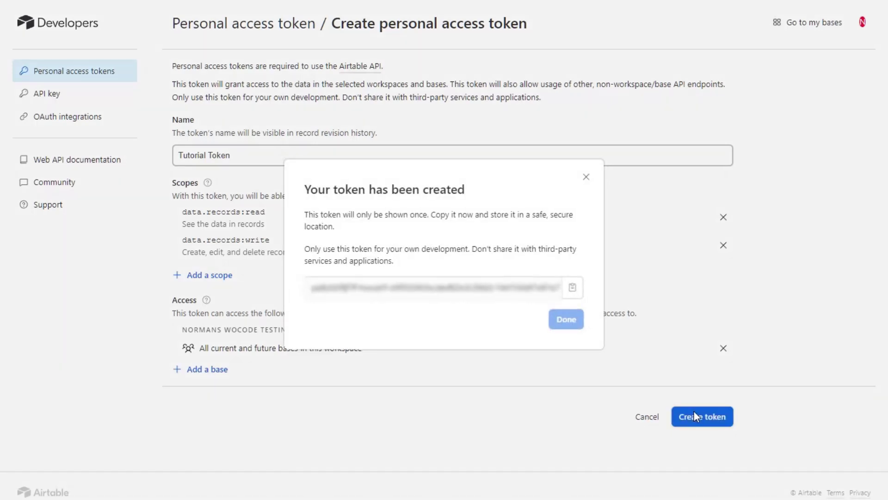
{"action": "left_click", "coordinate": [573, 290]}
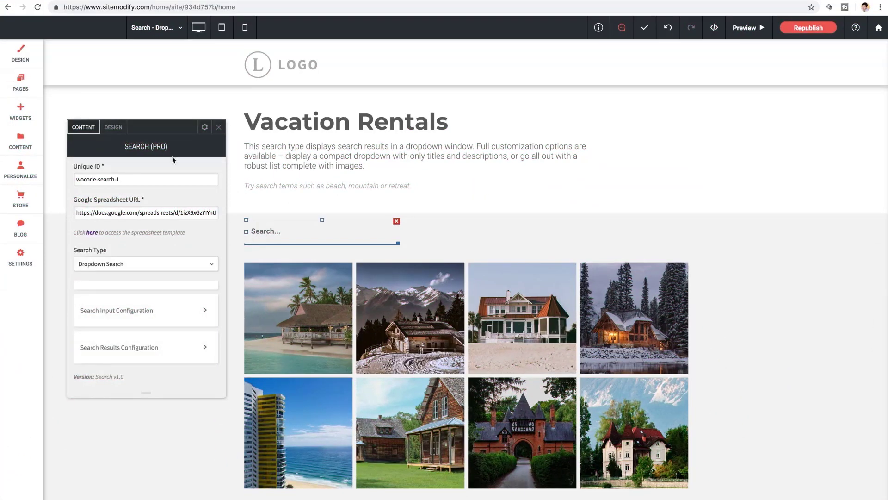
In the site editor, set the Search (PRO) widget's unique ID to wocode-search-99.
{"action": "left_click_drag", "start_coordinate": [148, 148], "coordinate": [156, 155]}
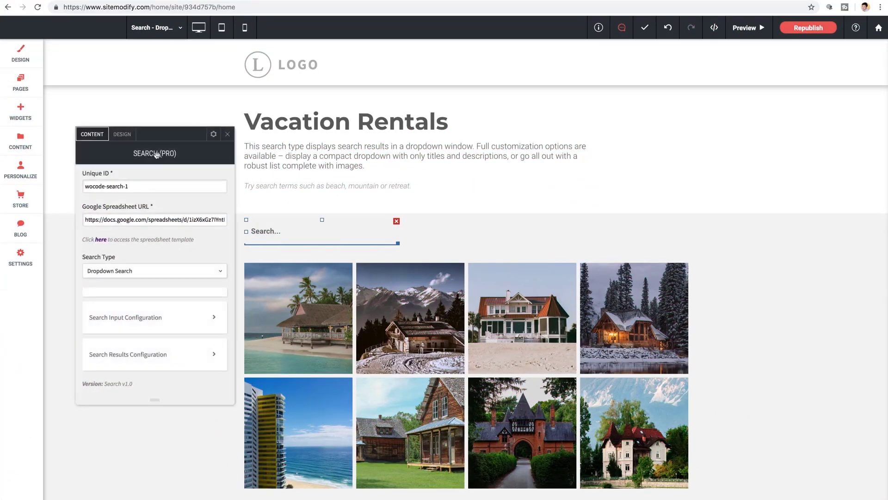
{"action": "triple_click", "coordinate": [92, 188]}
{"action": "left_click", "coordinate": [139, 186]}
{"action": "key", "text": "BackSpace"}
{"action": "type", "text": "99"}
Examine the widget's Google Spreadsheet URL and follow the link to the spreadsheet template.
{"action": "left_click_drag", "start_coordinate": [88, 220], "coordinate": [187, 219]}
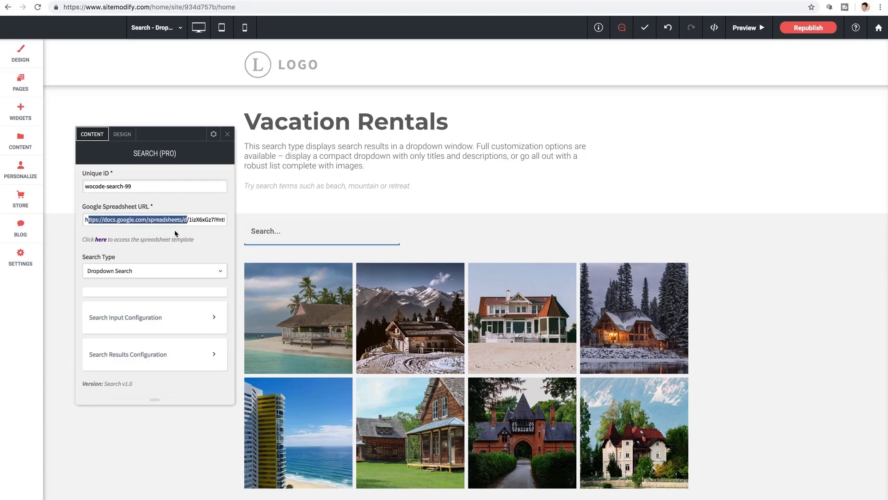
{"action": "left_click", "coordinate": [176, 233]}
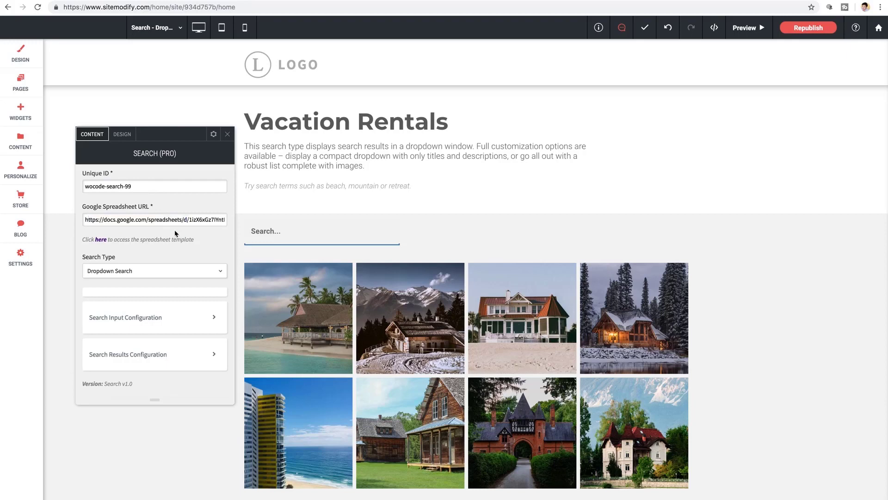
{"action": "left_click", "coordinate": [105, 244]}
Review the placeholder text setting in the search input configuration and close it.
{"action": "left_click", "coordinate": [142, 322]}
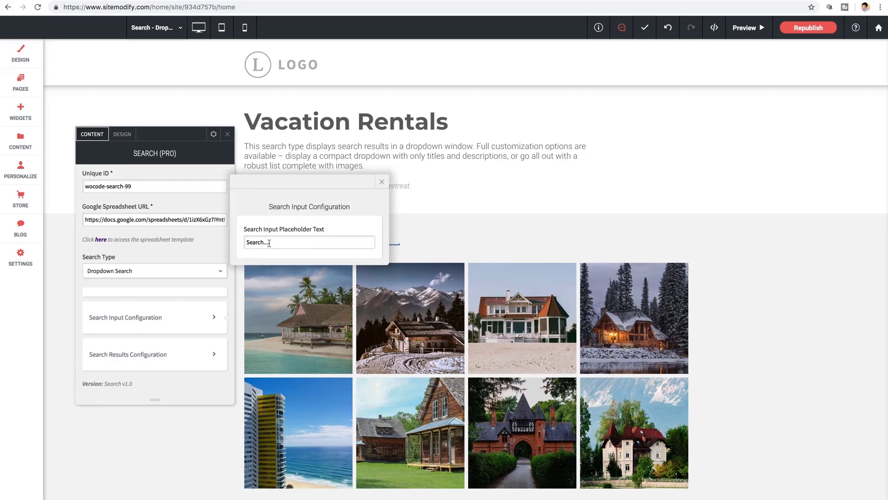
{"action": "left_click_drag", "start_coordinate": [247, 242], "coordinate": [273, 242]}
{"action": "left_click", "coordinate": [297, 244]}
{"action": "left_click", "coordinate": [382, 184]}
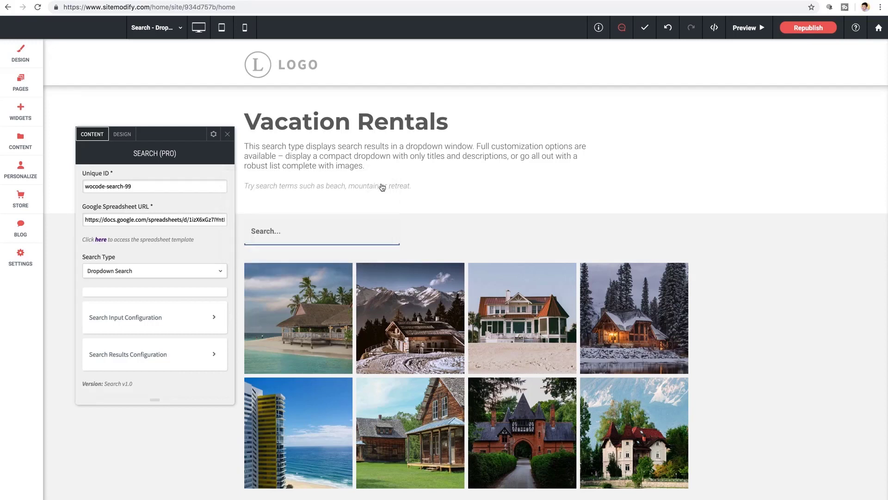
Set the search result links to open in the same window and close the results configuration.
{"action": "left_click", "coordinate": [140, 355]}
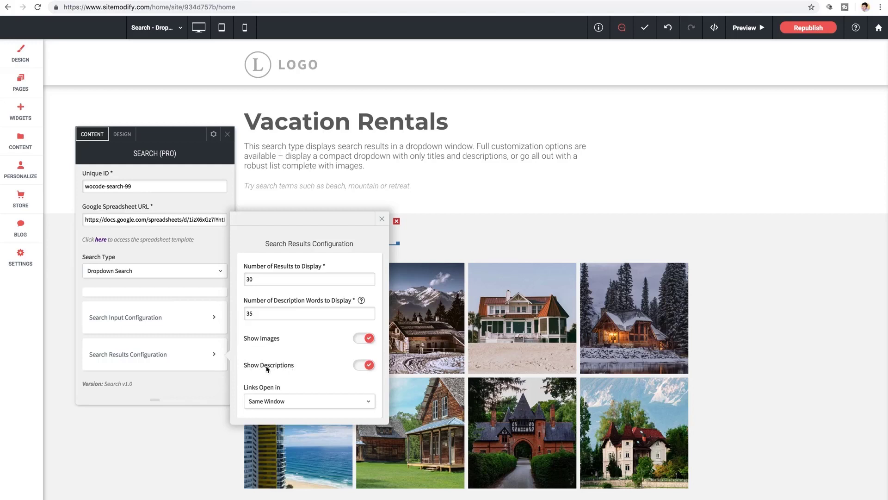
{"action": "left_click", "coordinate": [283, 403]}
{"action": "scroll", "coordinate": [280, 406], "scroll_direction": "down", "scroll_amount": 1}
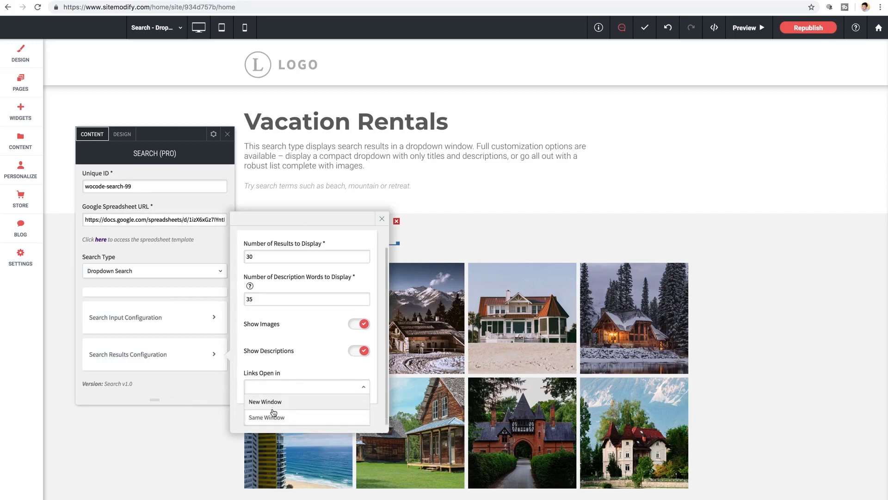
{"action": "left_click", "coordinate": [277, 417]}
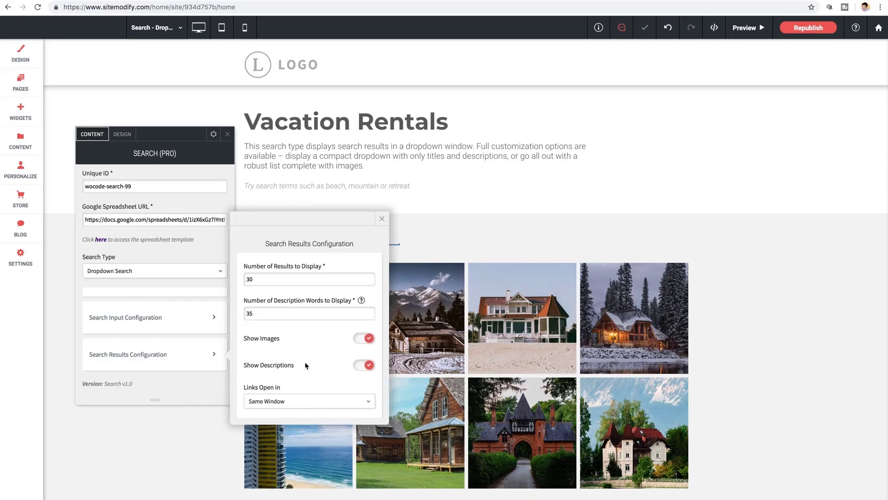
{"action": "left_click", "coordinate": [382, 218]}
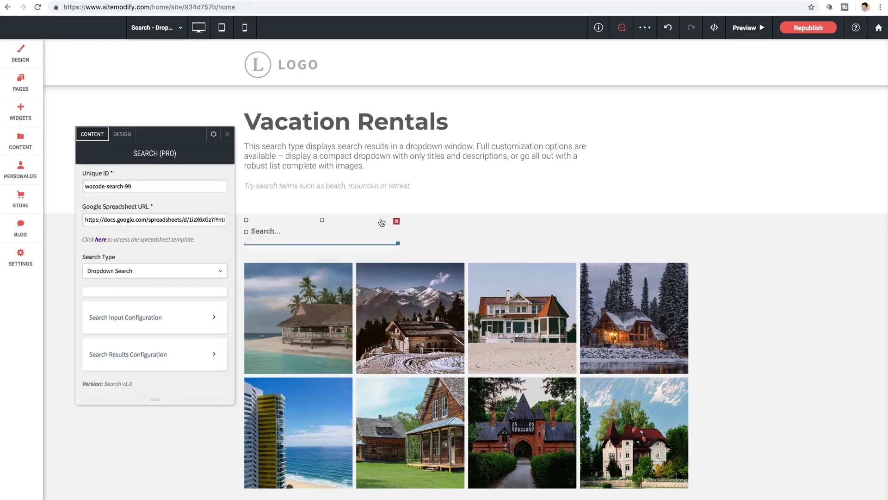
In the widget's design settings, set the search input's background color to white (#ffffff).
{"action": "scroll", "coordinate": [381, 222], "scroll_direction": "down", "scroll_amount": 1}
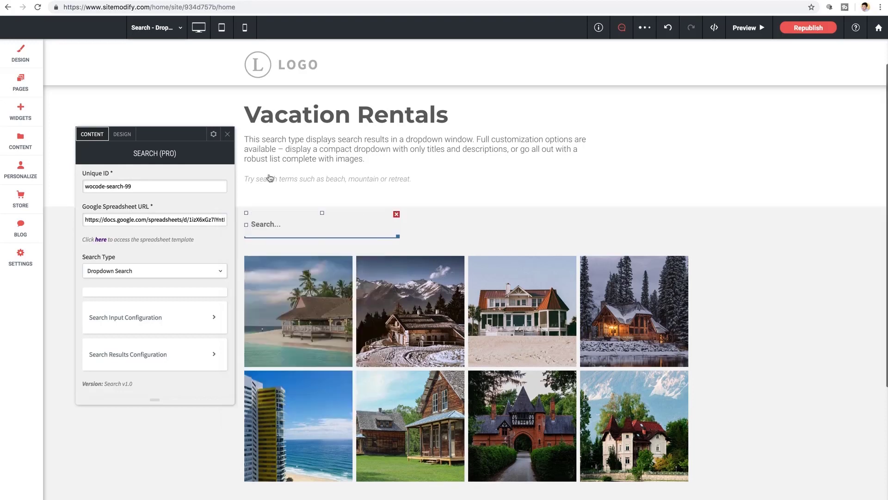
{"action": "left_click", "coordinate": [123, 136]}
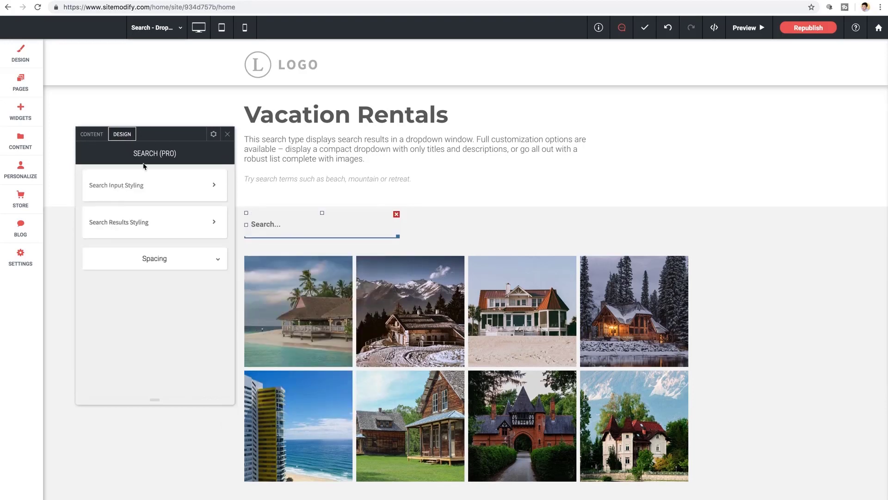
{"action": "left_click_drag", "start_coordinate": [144, 166], "coordinate": [530, 167]}
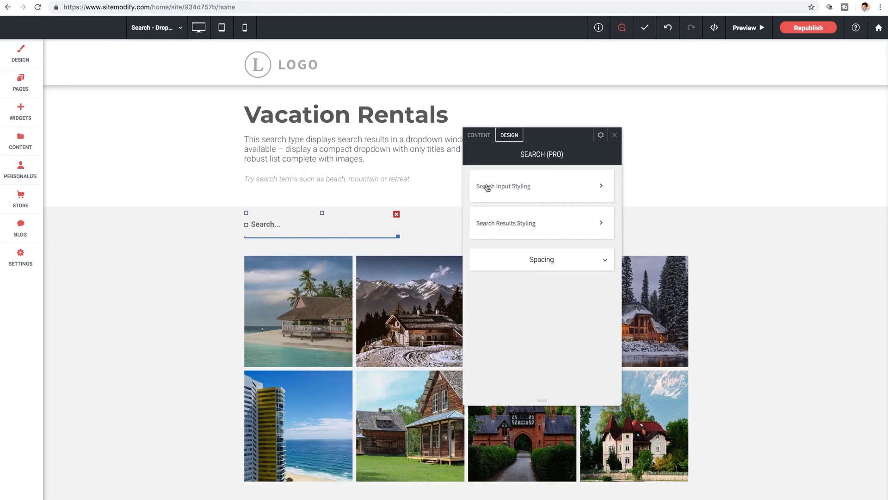
{"action": "left_click", "coordinate": [510, 191]}
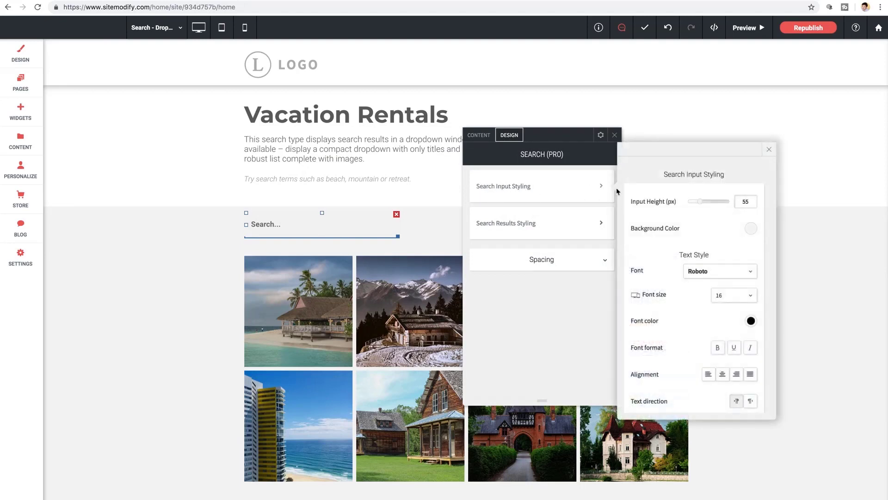
{"action": "left_click", "coordinate": [751, 229]}
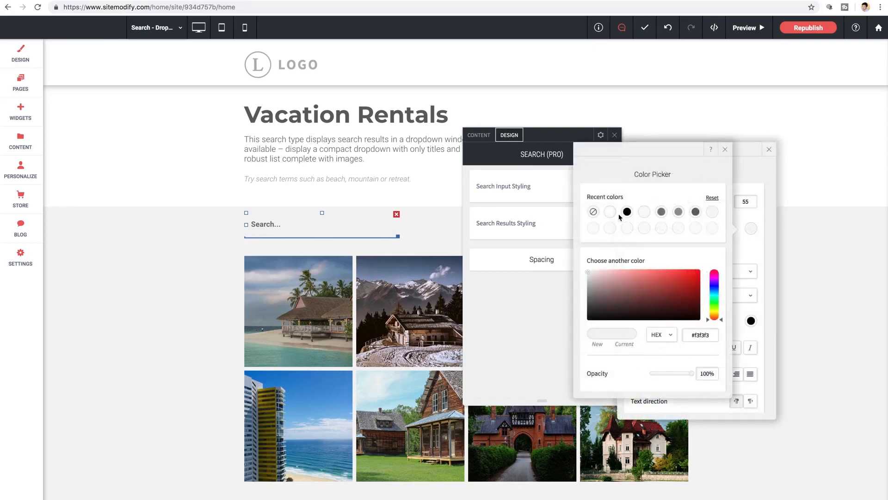
{"action": "left_click", "coordinate": [610, 212]}
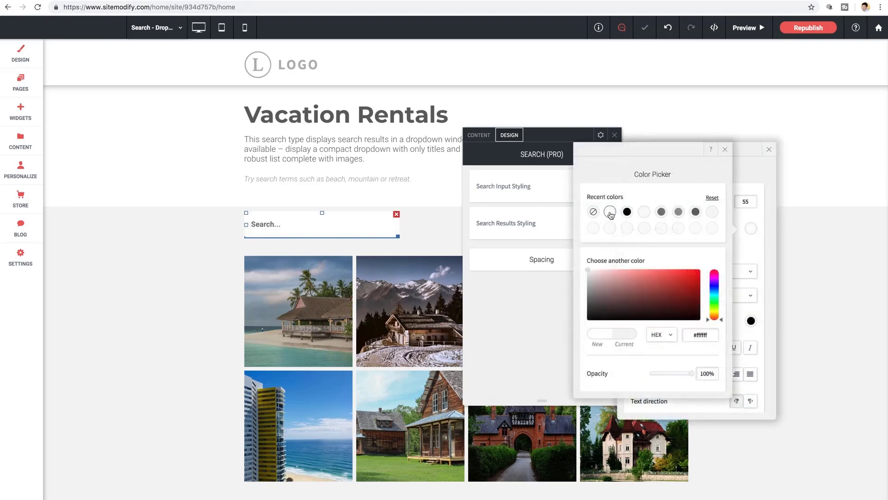
{"action": "left_click", "coordinate": [725, 149]}
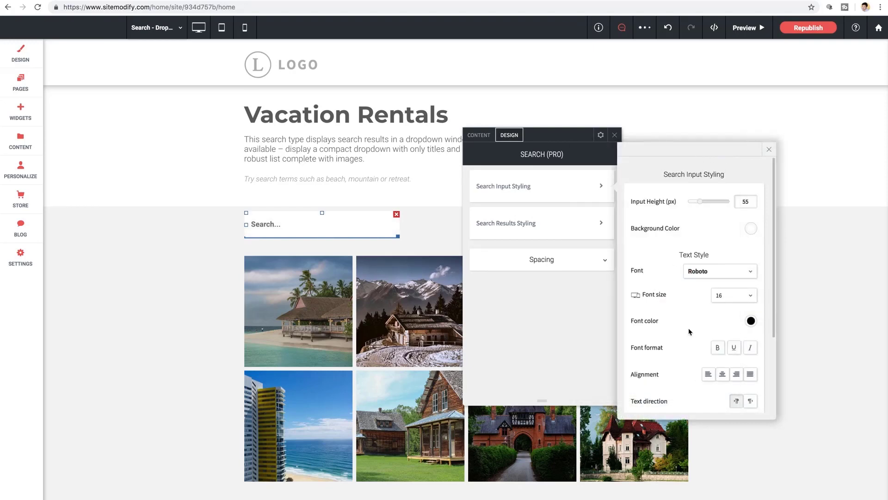
Give the search input a 2px medium grey border and close the input styling.
{"action": "scroll", "coordinate": [685, 329], "scroll_direction": "down", "scroll_amount": 3}
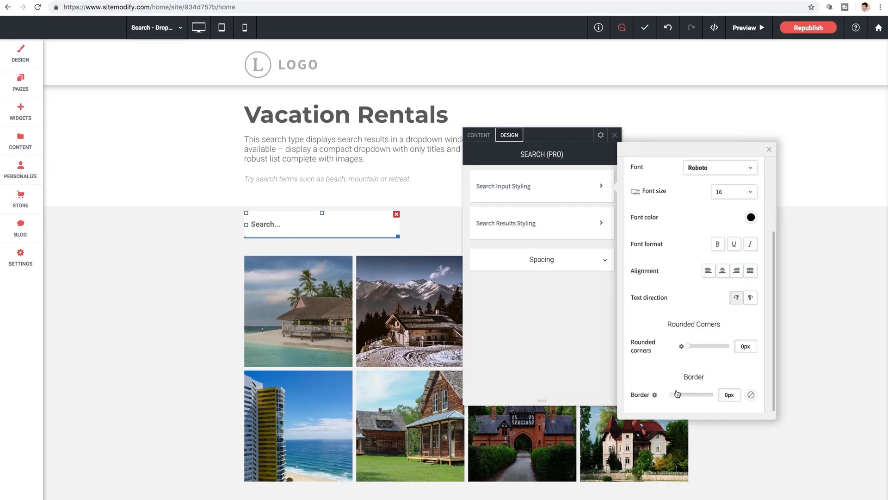
{"action": "left_click_drag", "start_coordinate": [674, 398], "coordinate": [678, 398]}
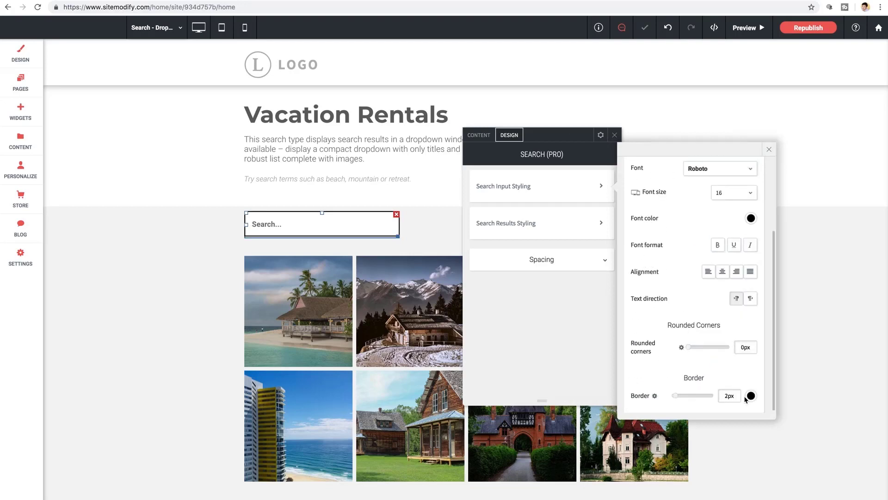
{"action": "left_click", "coordinate": [750, 397]}
{"action": "left_click", "coordinate": [679, 292]}
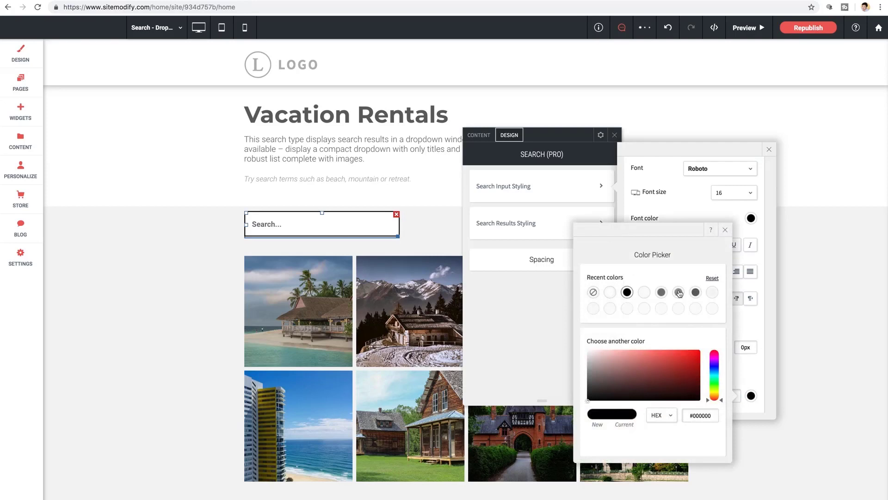
{"action": "left_click", "coordinate": [725, 230]}
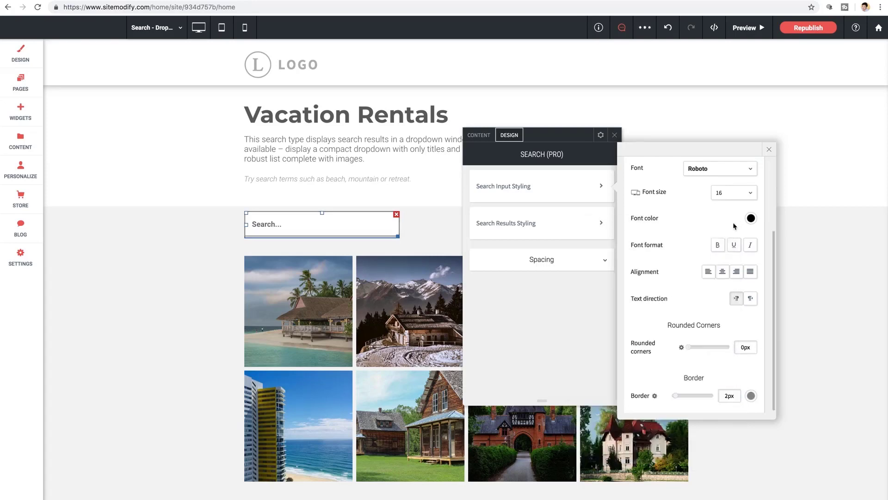
{"action": "left_click", "coordinate": [768, 150]}
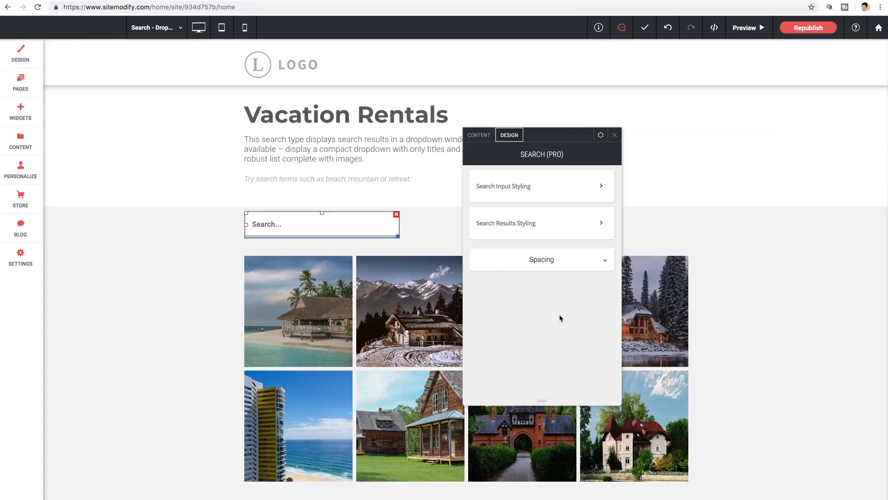
Look through the search results styling options, from maximum results height to item hover background, and close them.
{"action": "left_click", "coordinate": [530, 225]}
{"action": "scroll", "coordinate": [682, 279], "scroll_direction": "up", "scroll_amount": 2}
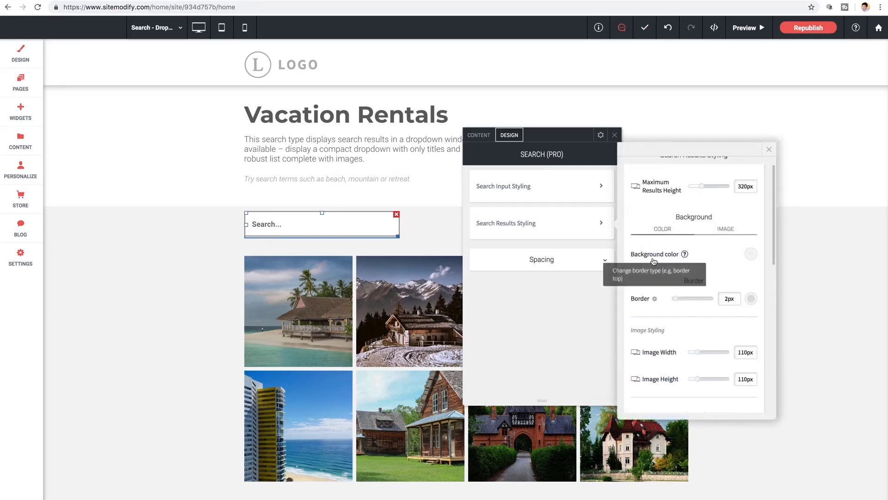
{"action": "scroll", "coordinate": [657, 302], "scroll_direction": "down", "scroll_amount": 3}
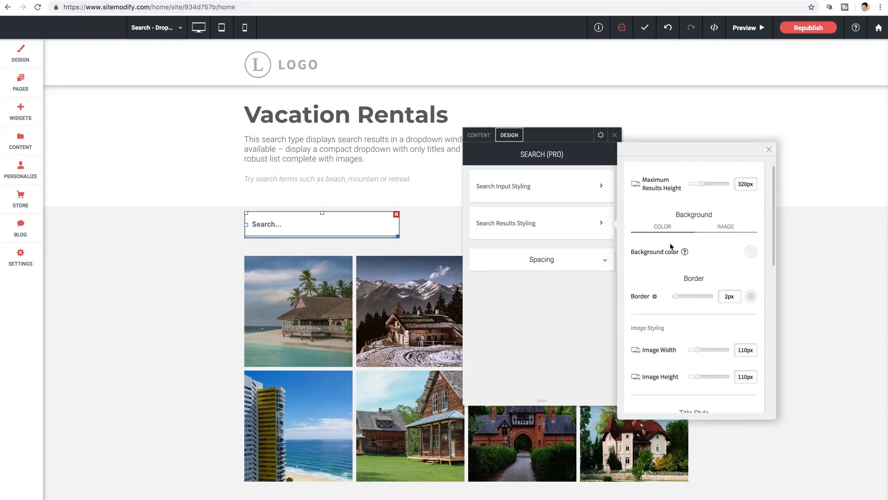
{"action": "scroll", "coordinate": [660, 337], "scroll_direction": "down", "scroll_amount": 6}
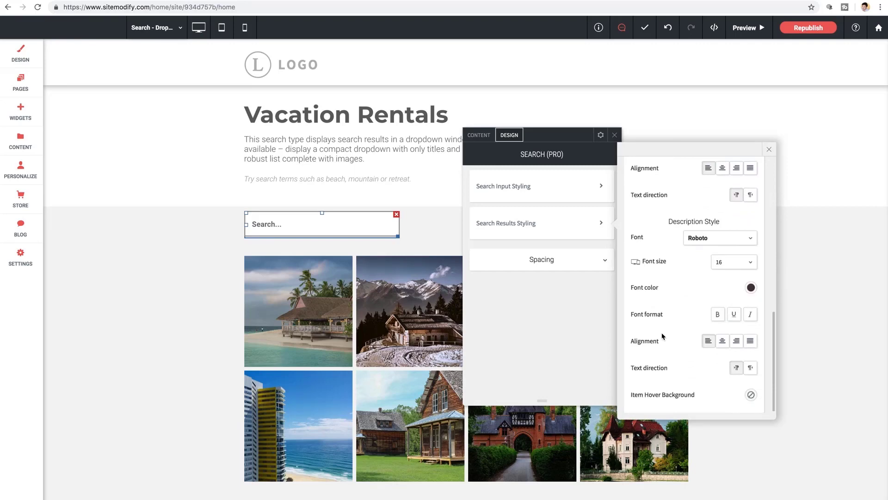
{"action": "left_click", "coordinate": [768, 149]}
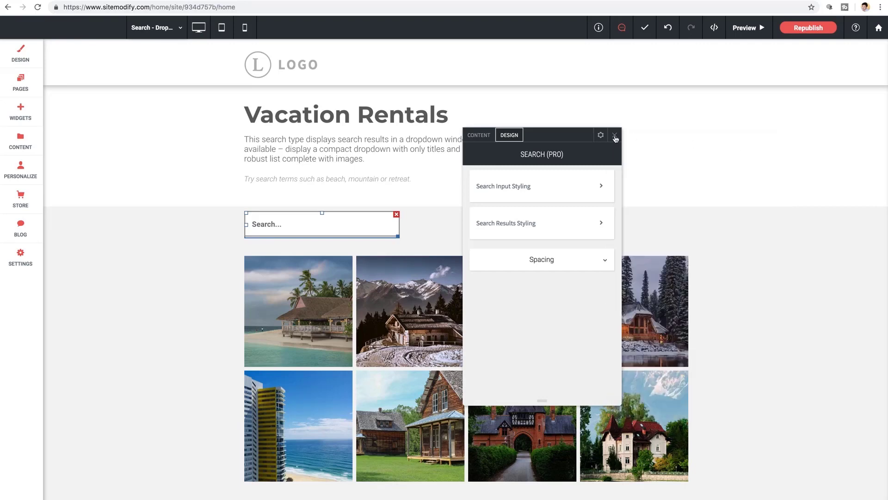
Close the Search (PRO) widget settings and preview the Vacation Rentals page.
{"action": "left_click", "coordinate": [614, 136]}
{"action": "left_click", "coordinate": [740, 29]}
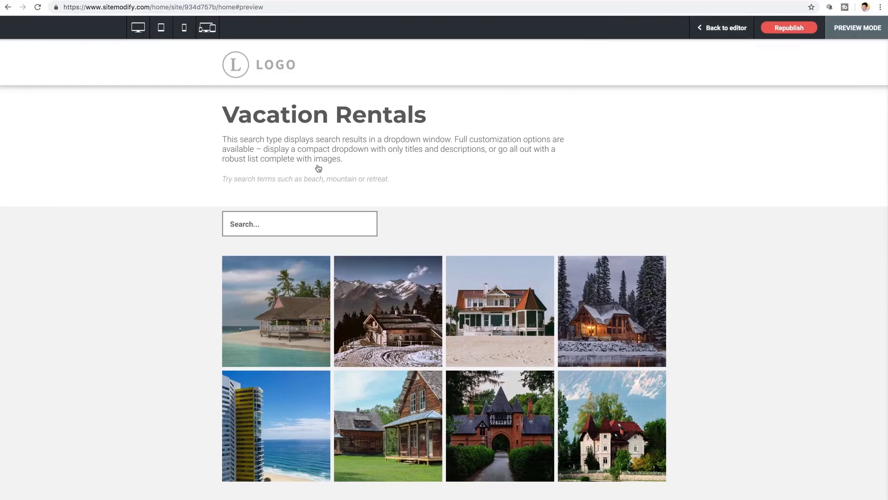
Search the previewed page for "mountain" and look through the dropdown results.
{"action": "left_click", "coordinate": [266, 223]}
{"action": "type", "text": "m"}
{"action": "key", "text": "BackSpace"}
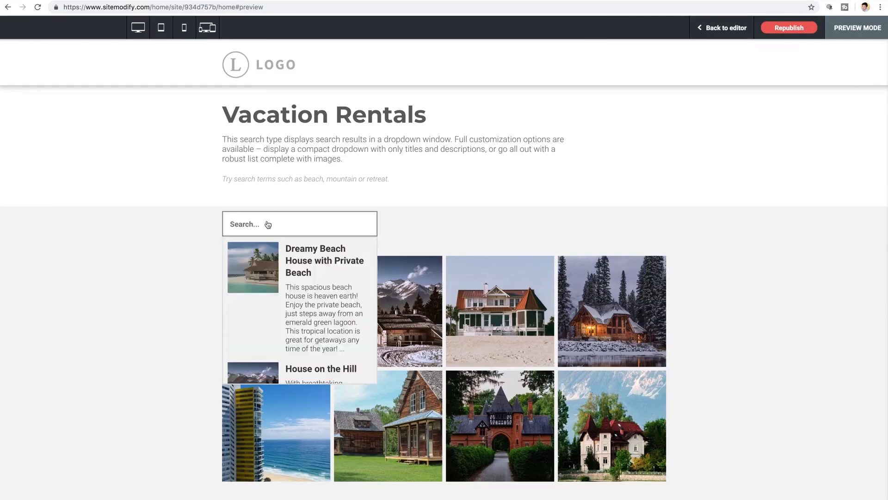
{"action": "type", "text": "mountain"}
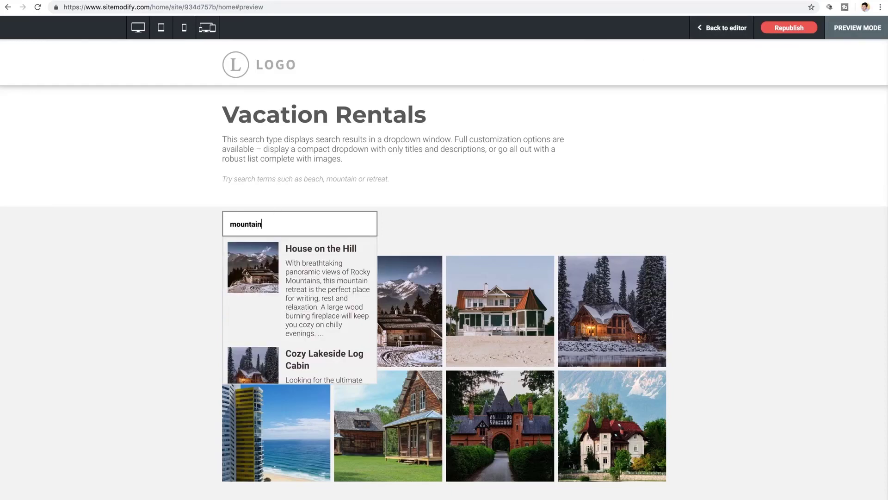
{"action": "scroll", "coordinate": [300, 273], "scroll_direction": "down", "scroll_amount": 2}
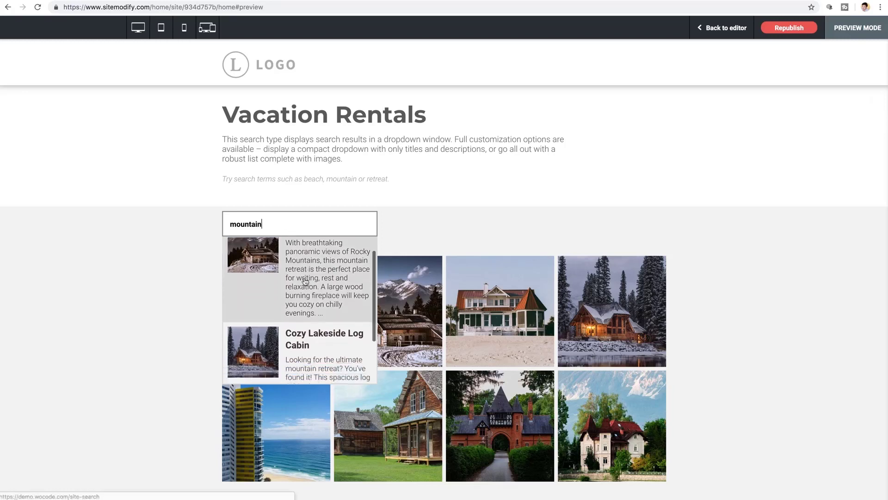
{"action": "scroll", "coordinate": [305, 281], "scroll_direction": "up", "scroll_amount": 3}
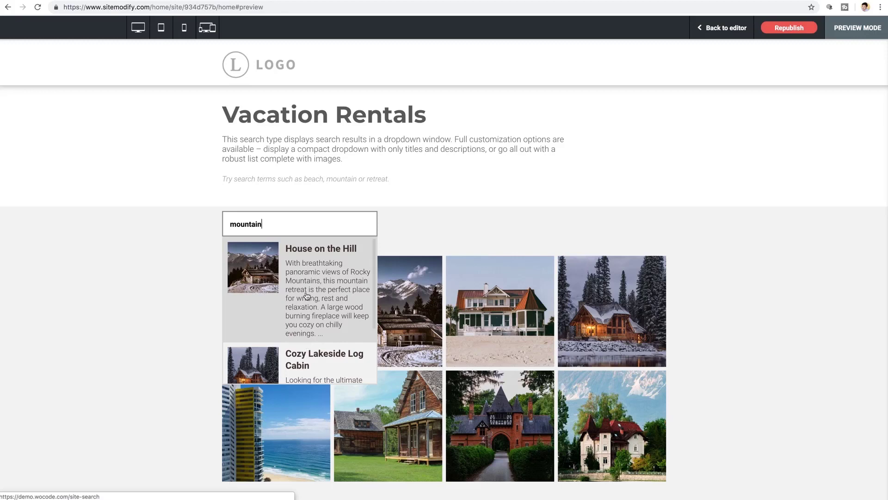
{"action": "double_click", "coordinate": [246, 225]}
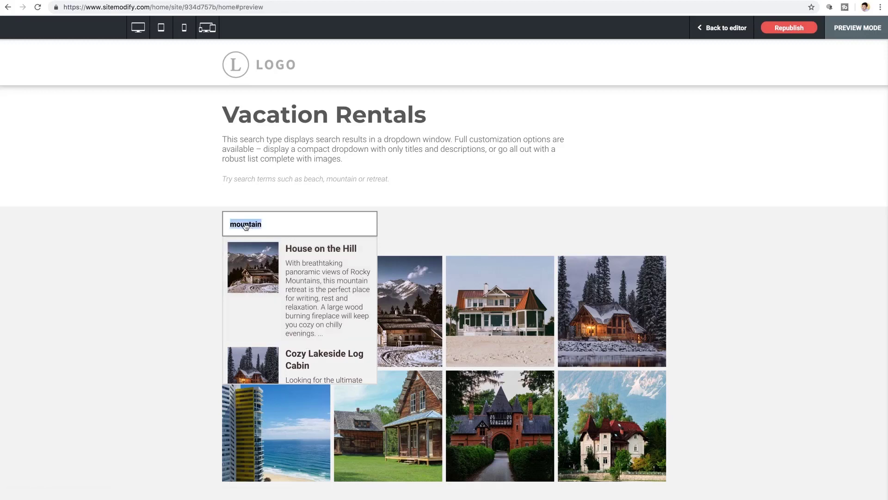
Return to the editor, switch to the page for search results below the input, and look over its listings.
{"action": "left_click", "coordinate": [715, 27]}
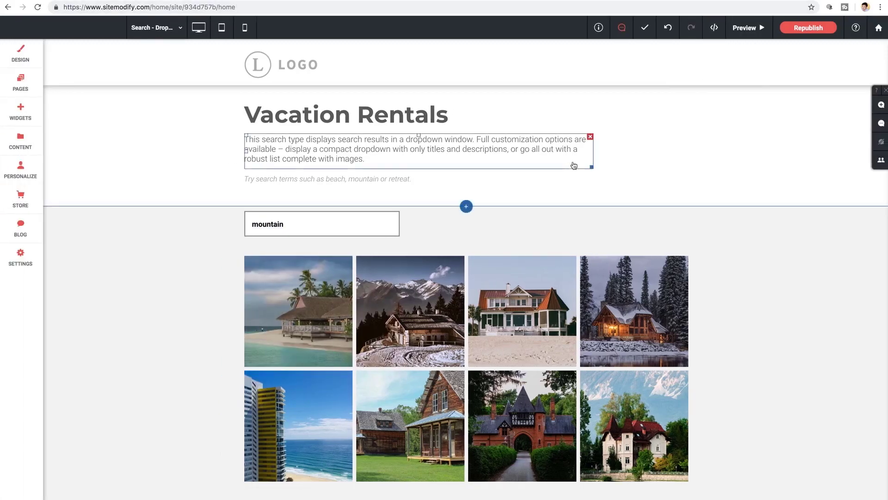
{"action": "left_click", "coordinate": [160, 29]}
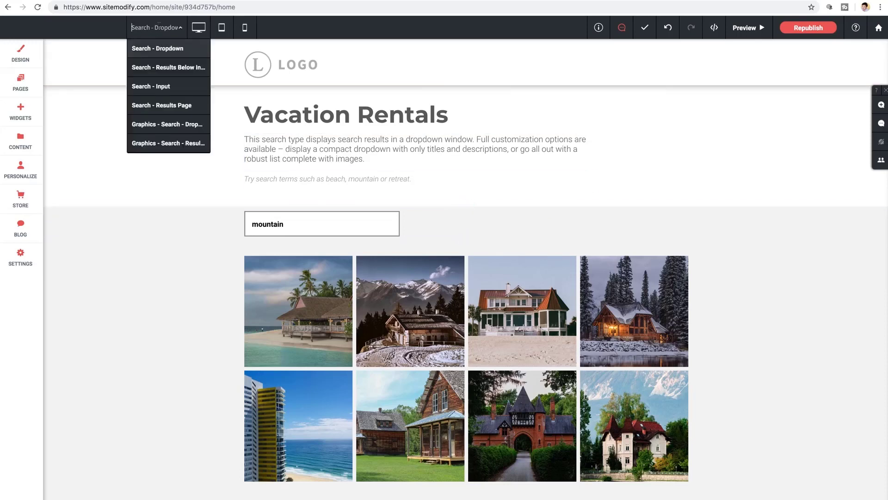
{"action": "left_click", "coordinate": [163, 67]}
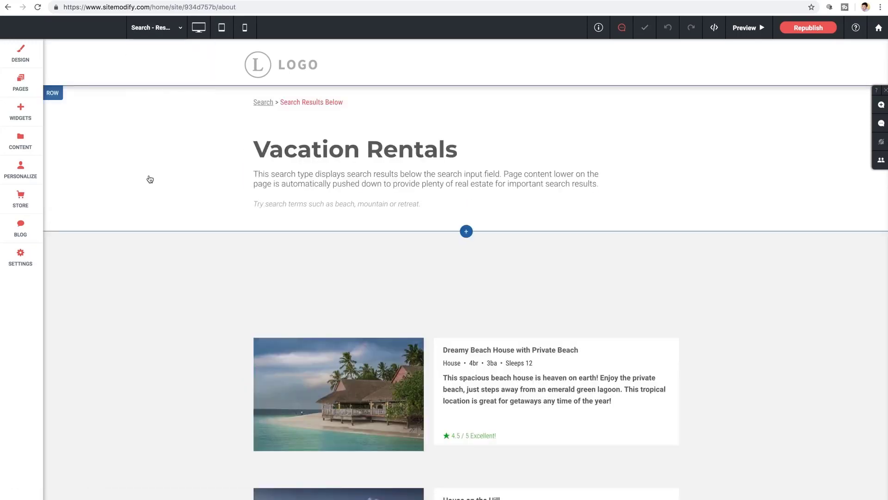
{"action": "scroll", "coordinate": [161, 268], "scroll_direction": "down", "scroll_amount": 10}
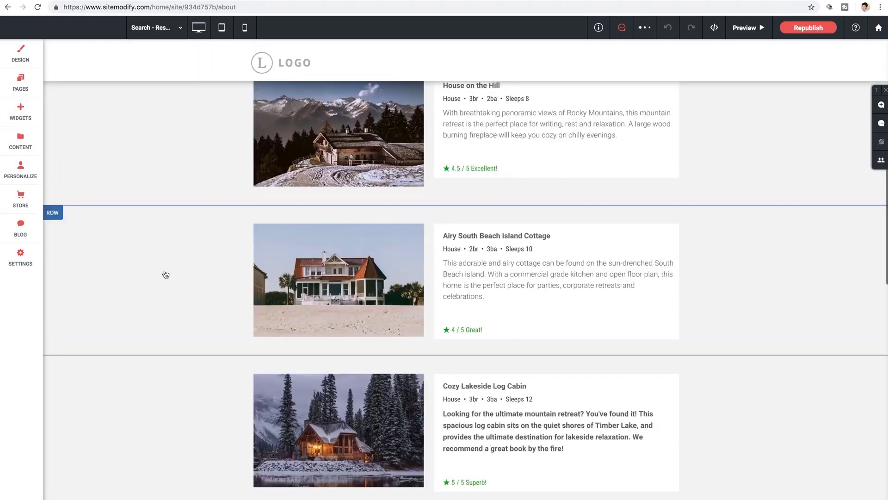
{"action": "scroll", "coordinate": [165, 275], "scroll_direction": "up", "scroll_amount": 10}
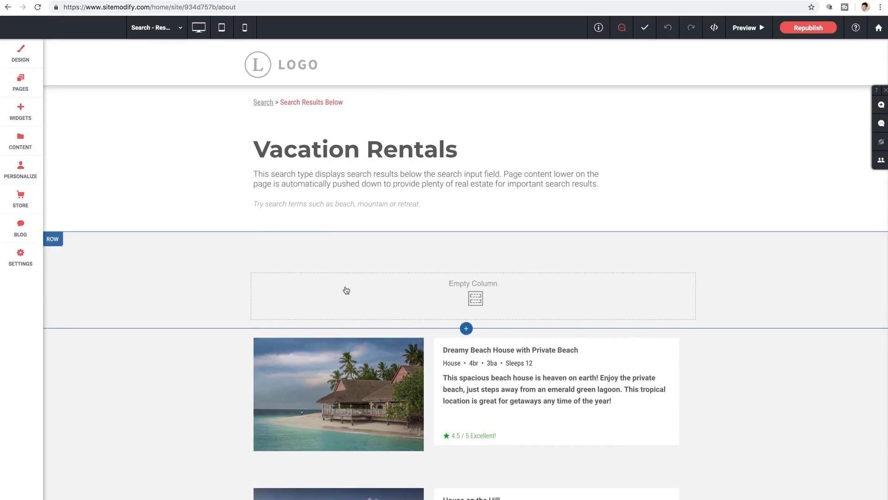
Add a Search (PRO) widget to the empty column above the Dreamy Beach House listing.
{"action": "left_click", "coordinate": [21, 112]}
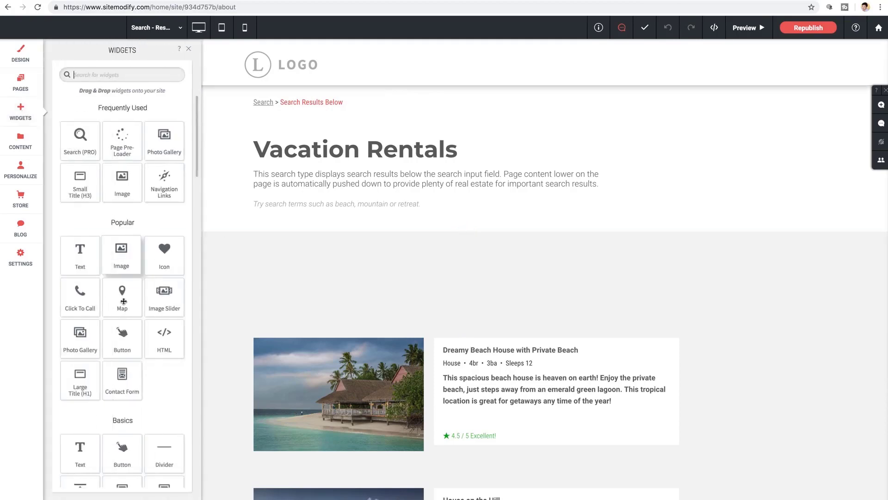
{"action": "scroll", "coordinate": [118, 323], "scroll_direction": "down", "scroll_amount": 5}
{"action": "scroll", "coordinate": [118, 323], "scroll_direction": "down", "scroll_amount": 10}
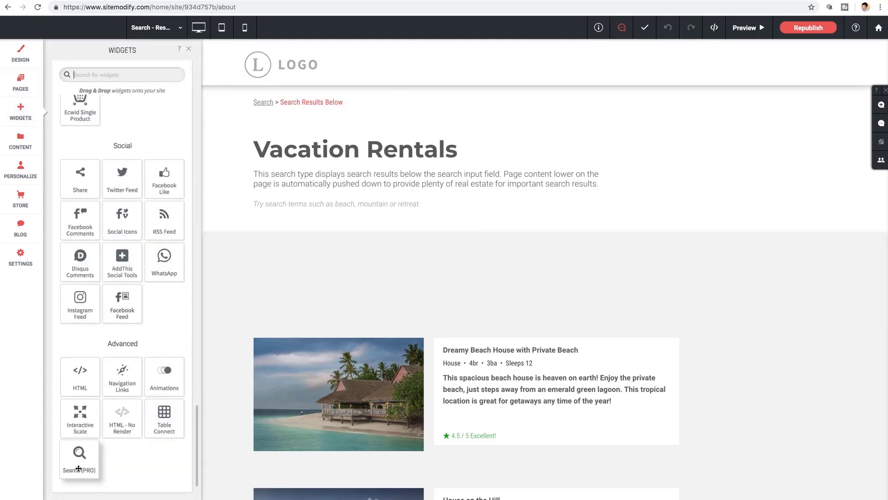
{"action": "left_click_drag", "start_coordinate": [76, 468], "coordinate": [348, 298]}
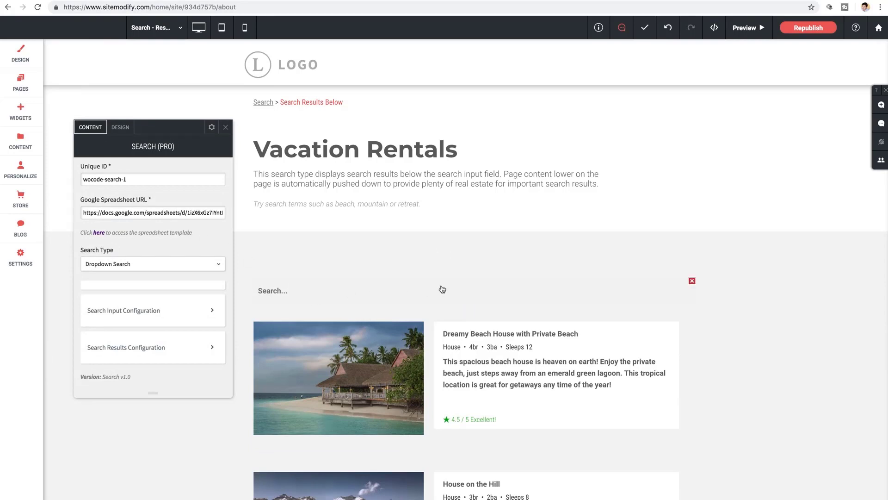
Set the widget's search type to Regular Search with the Search Form + Results Below Form option.
{"action": "left_click_drag", "start_coordinate": [161, 134], "coordinate": [585, 142]}
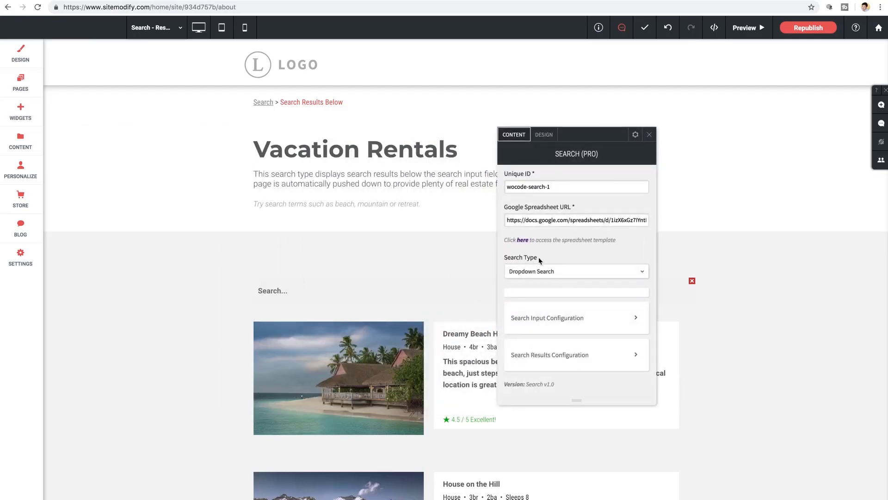
{"action": "left_click", "coordinate": [536, 273]}
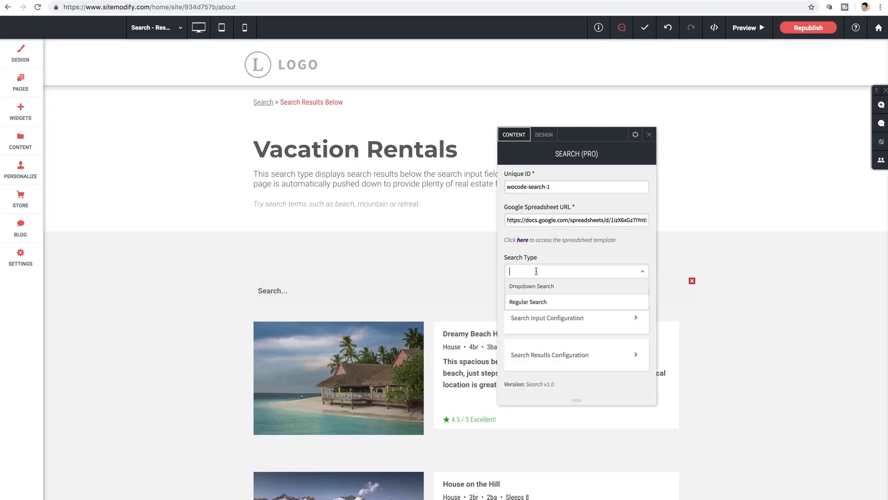
{"action": "left_click", "coordinate": [535, 303]}
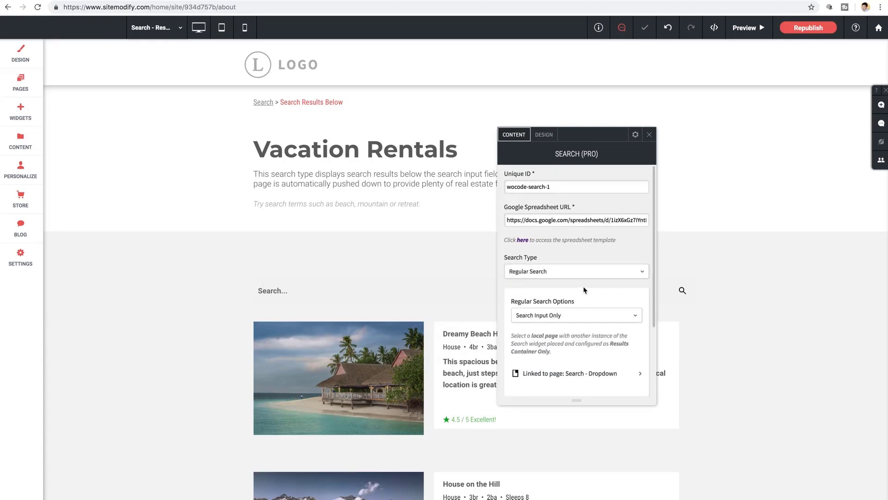
{"action": "scroll", "coordinate": [589, 352], "scroll_direction": "down", "scroll_amount": 3}
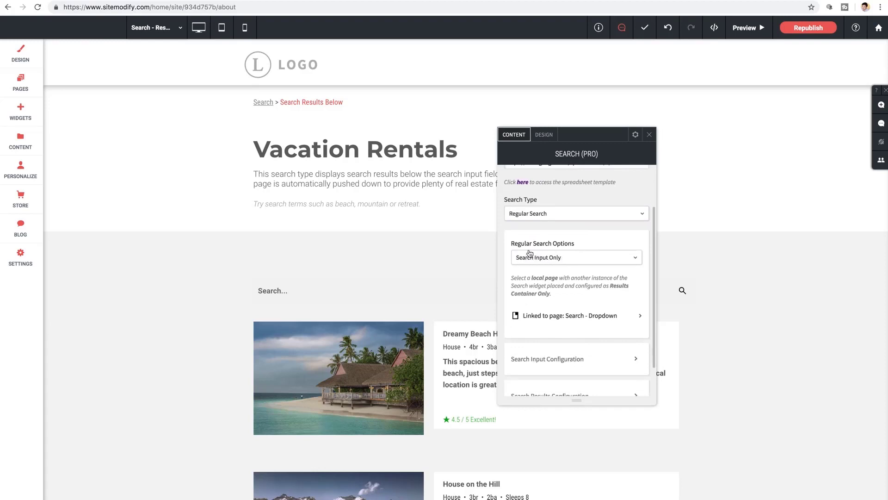
{"action": "left_click", "coordinate": [563, 256]}
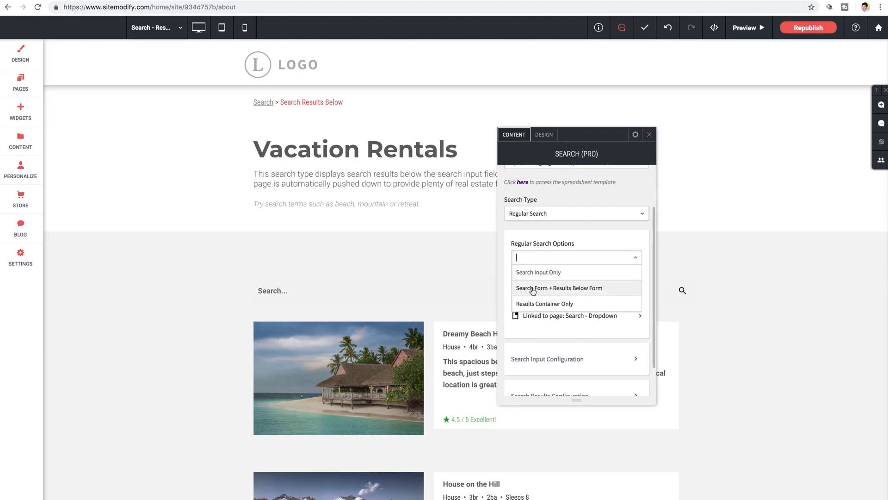
{"action": "left_click", "coordinate": [597, 291]}
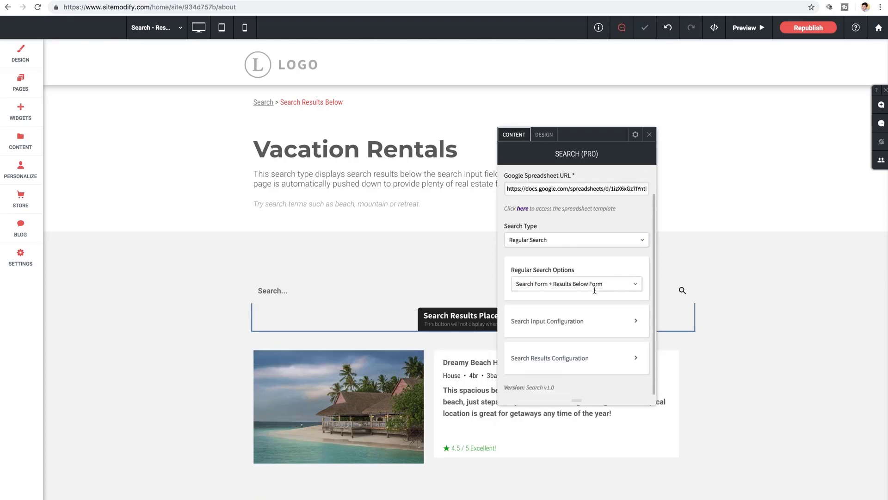
Examine the Search Input Configuration, including placeholder text, submit button, button label choices and button icon, and close it without changes.
{"action": "left_click_drag", "start_coordinate": [597, 140], "coordinate": [664, 152]}
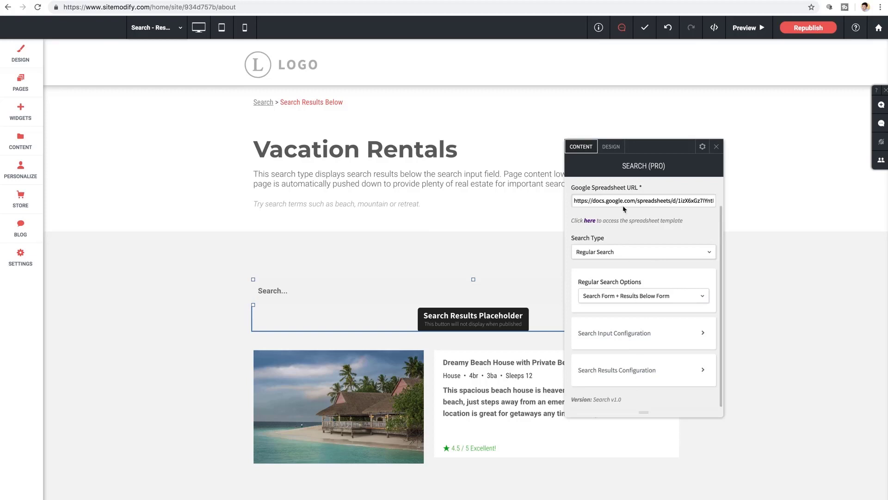
{"action": "left_click", "coordinate": [620, 338]}
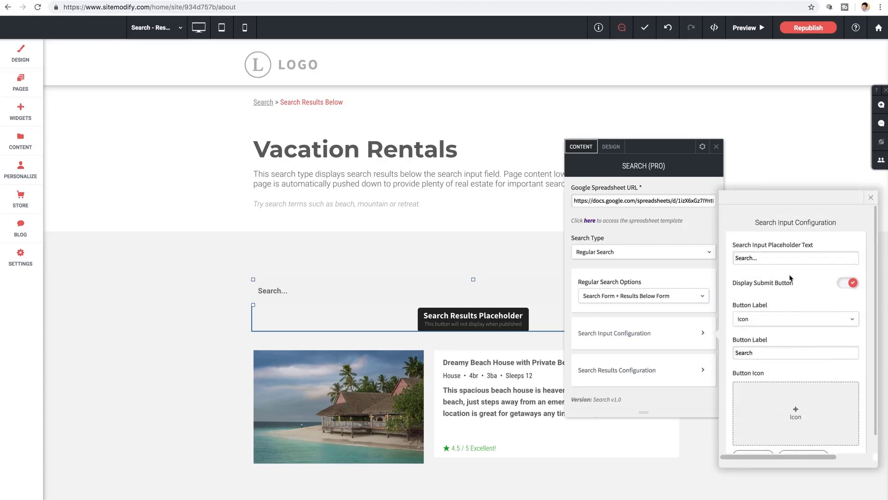
{"action": "scroll", "coordinate": [790, 278], "scroll_direction": "down", "scroll_amount": 1}
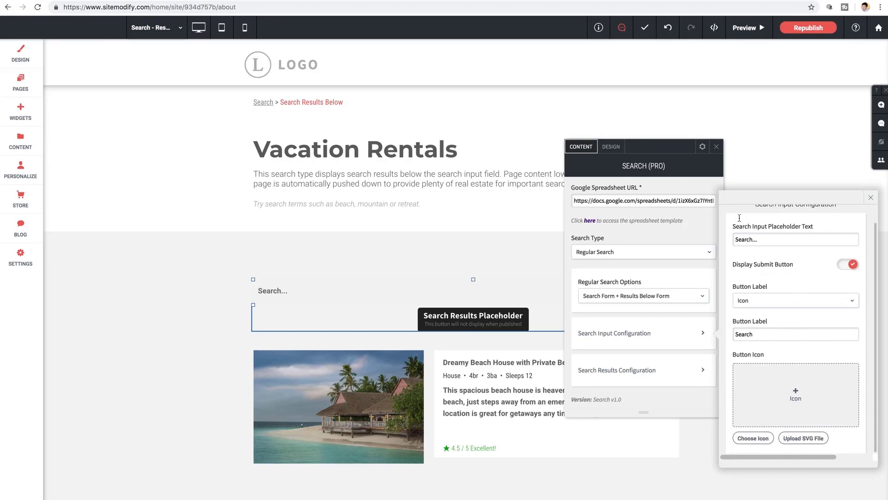
{"action": "left_click", "coordinate": [870, 198]}
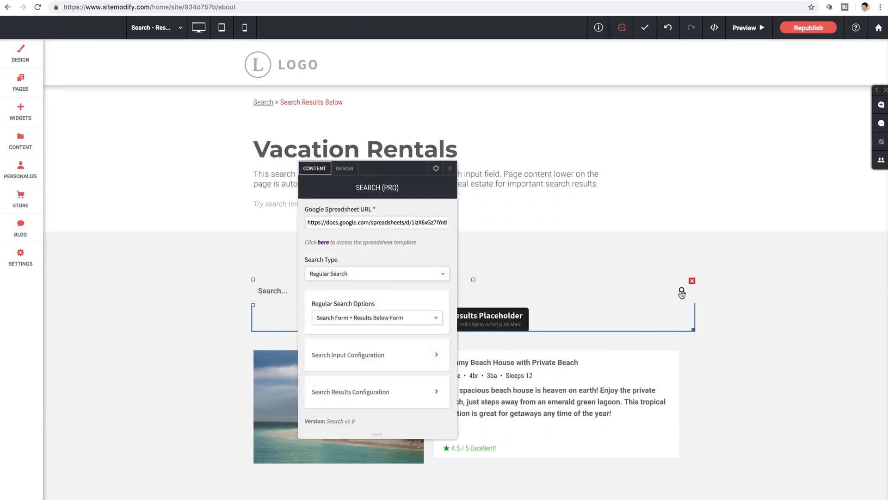
{"action": "left_click", "coordinate": [380, 362]}
{"action": "scroll", "coordinate": [504, 327], "scroll_direction": "down", "scroll_amount": 1}
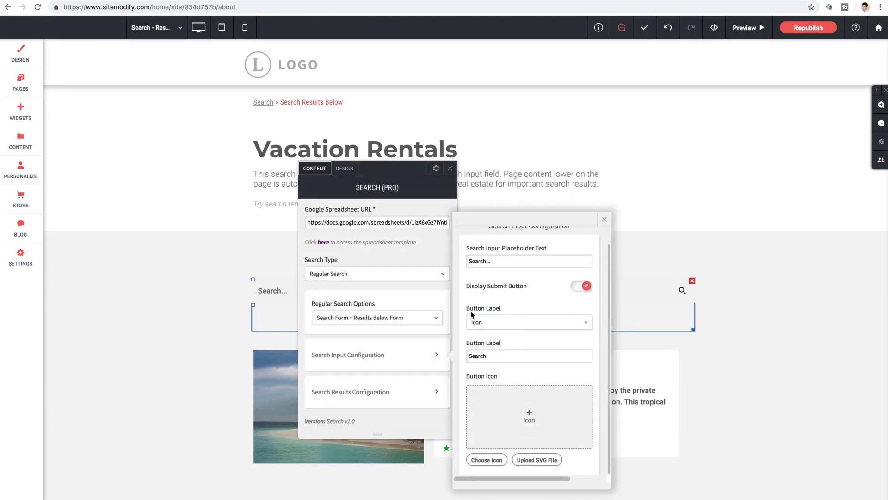
{"action": "left_click", "coordinate": [488, 319]}
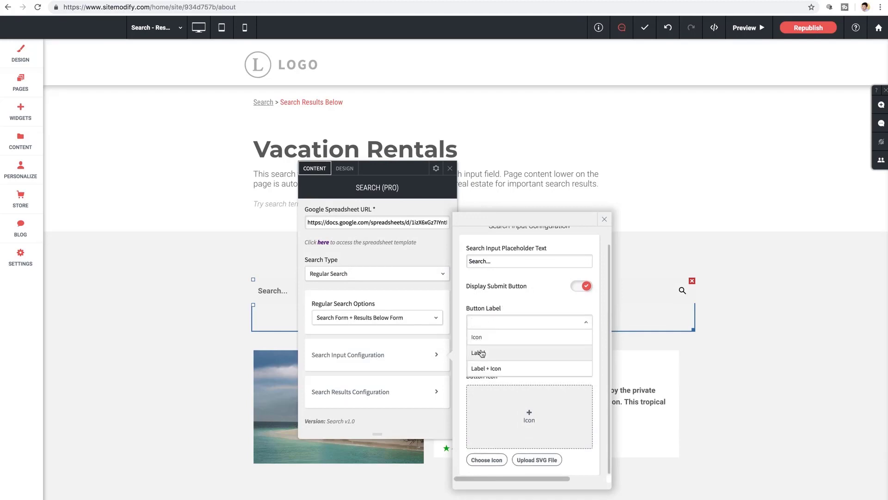
{"action": "left_click", "coordinate": [522, 302]}
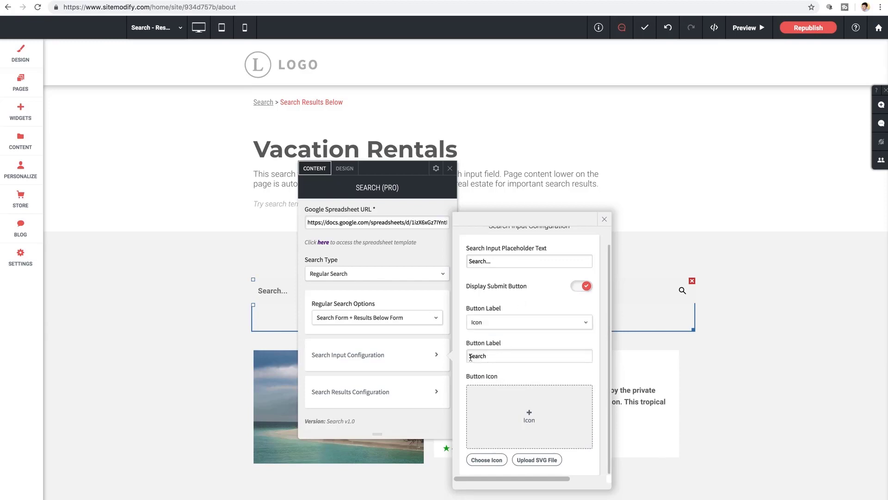
{"action": "left_click_drag", "start_coordinate": [470, 357], "coordinate": [491, 356]}
{"action": "left_click", "coordinate": [505, 374]}
{"action": "left_click", "coordinate": [604, 221]}
In the widget's design settings, set the search input's background color to white (#ffffff).
{"action": "left_click", "coordinate": [344, 168]}
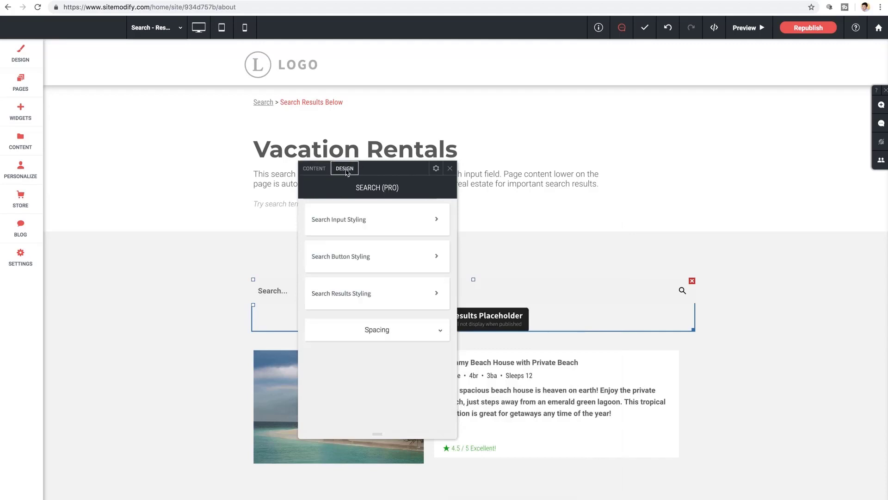
{"action": "left_click", "coordinate": [354, 220]}
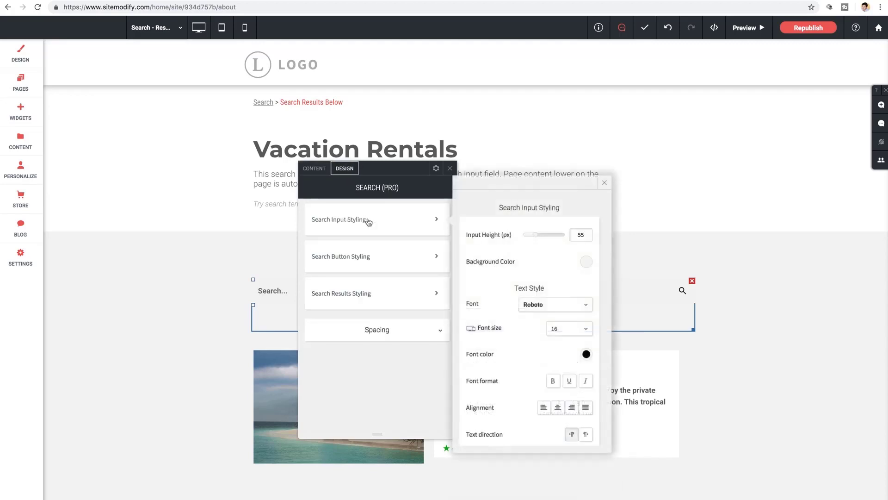
{"action": "left_click", "coordinate": [586, 262]}
{"action": "left_click", "coordinate": [644, 245]}
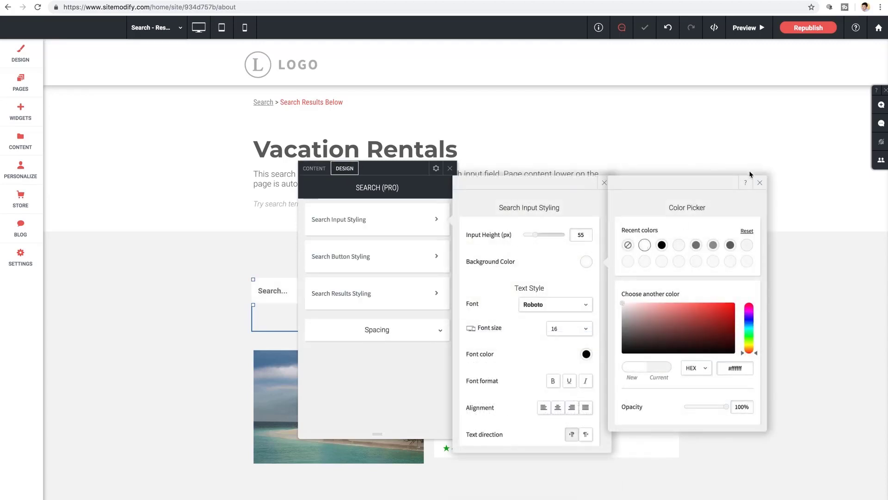
{"action": "left_click", "coordinate": [761, 183]}
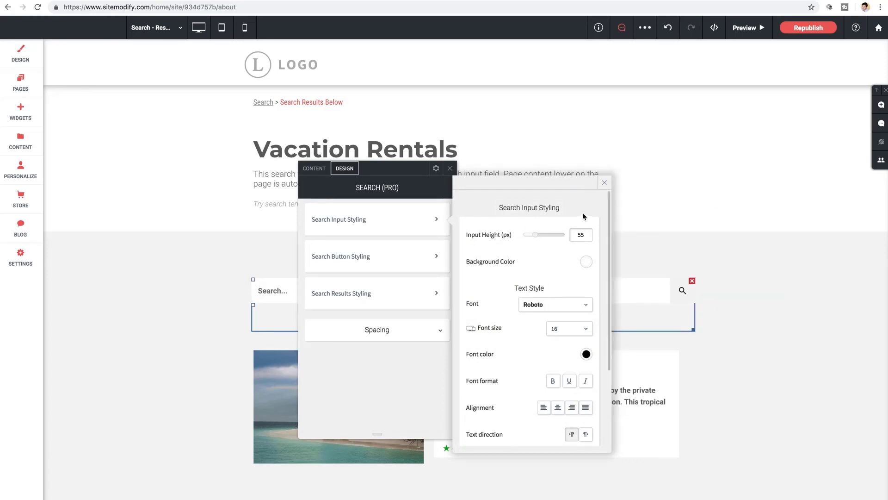
Set the search button's background color to white (#ffffff) and close the Search (PRO) widget settings.
{"action": "left_click", "coordinate": [396, 260]}
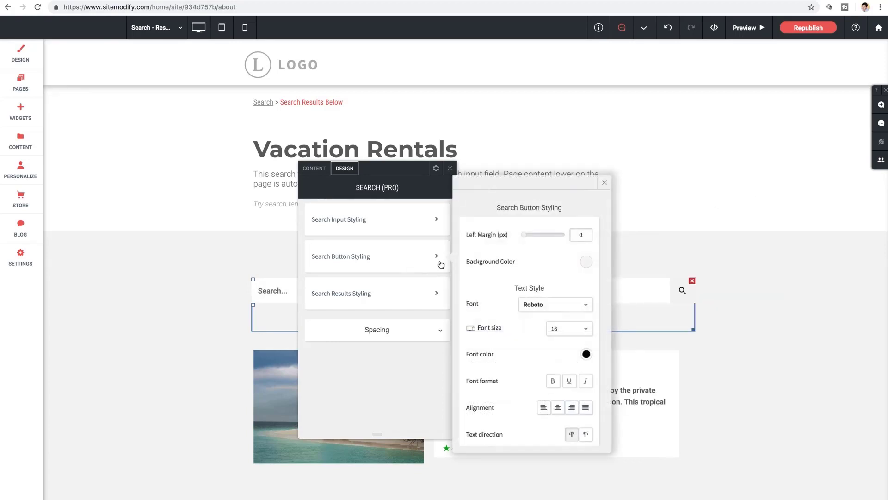
{"action": "left_click", "coordinate": [585, 262]}
{"action": "left_click", "coordinate": [645, 245]}
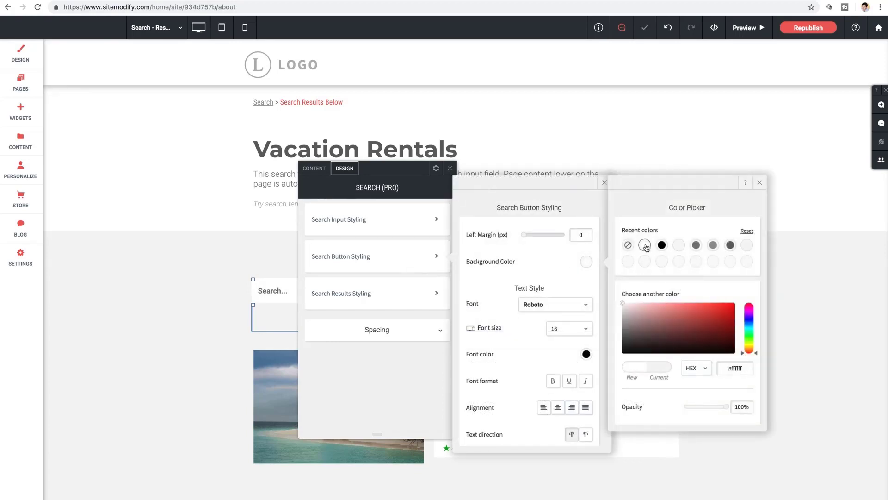
{"action": "left_click", "coordinate": [758, 184]}
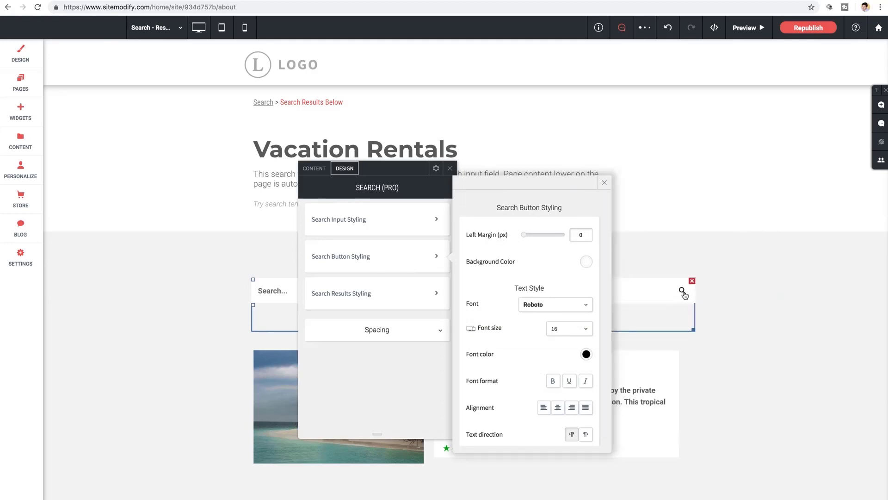
{"action": "left_click", "coordinate": [604, 184]}
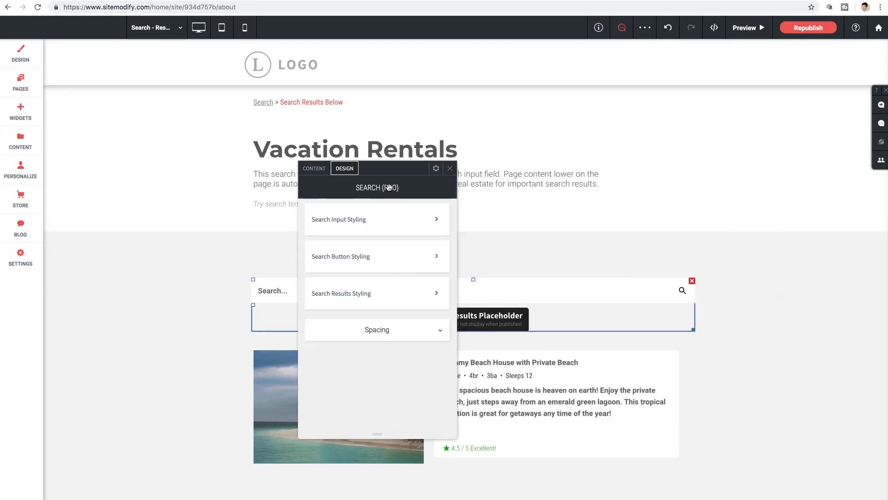
{"action": "left_click", "coordinate": [450, 168]}
{"action": "scroll", "coordinate": [209, 275], "scroll_direction": "down", "scroll_amount": 3}
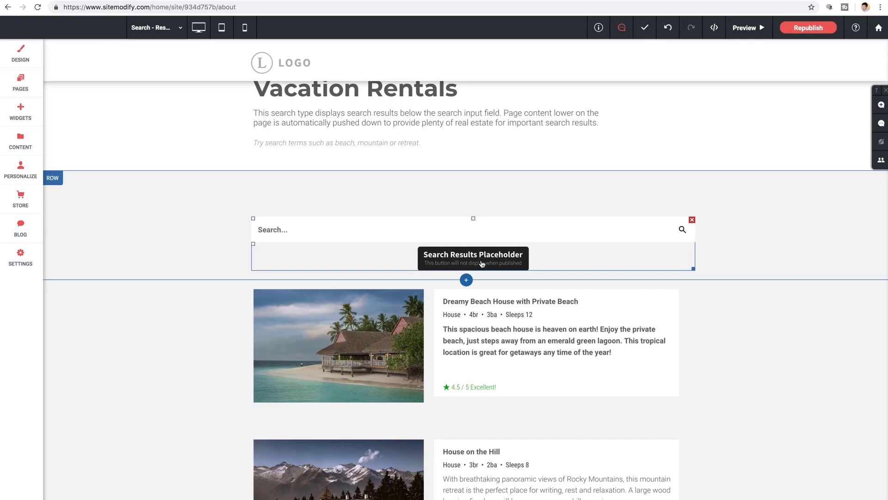
Republish the site and open its published address.
{"action": "left_click", "coordinate": [807, 29]}
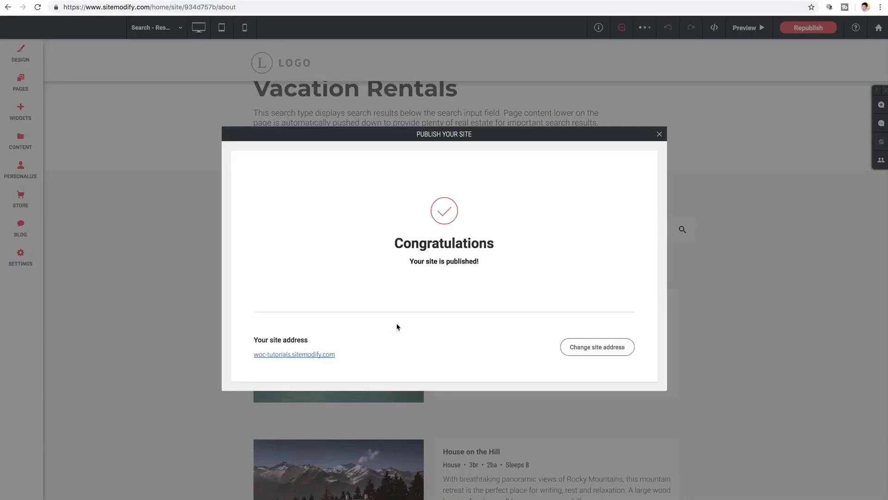
{"action": "left_click", "coordinate": [298, 355]}
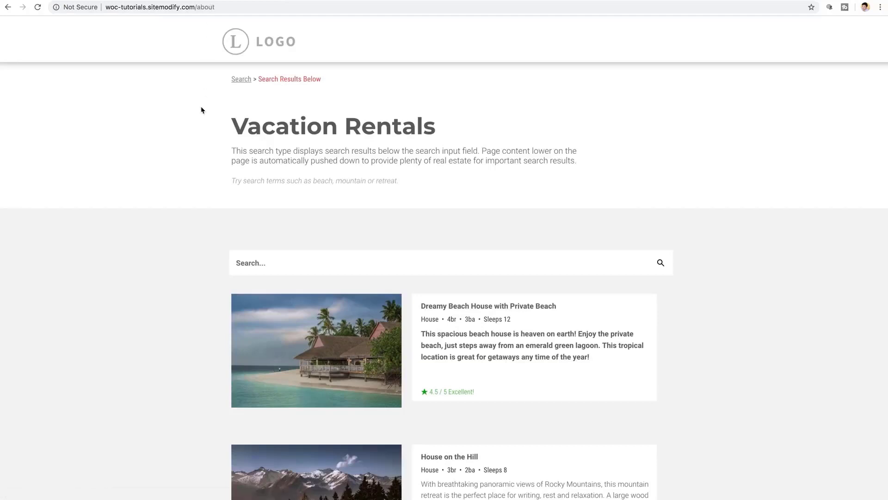
Search the published Vacation Rentals page for "beach" and look through the results below the form.
{"action": "left_click", "coordinate": [232, 255]}
{"action": "type", "text": "beach"}
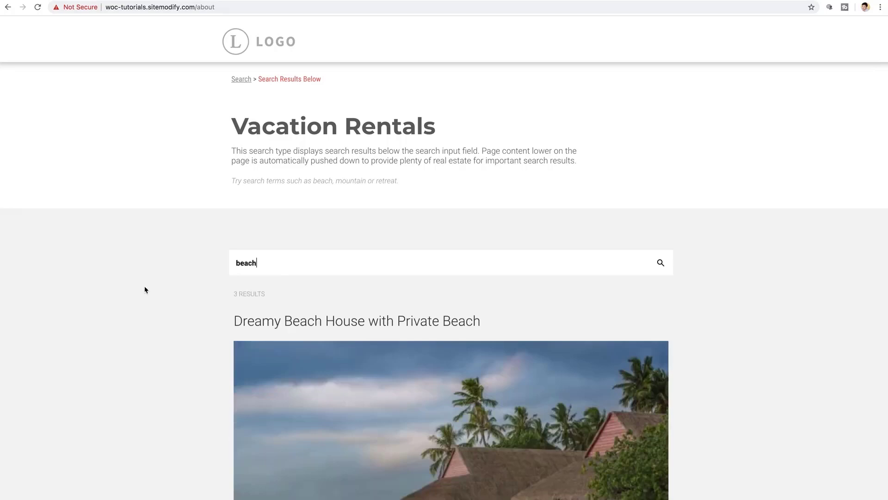
{"action": "scroll", "coordinate": [139, 291], "scroll_direction": "down", "scroll_amount": 5}
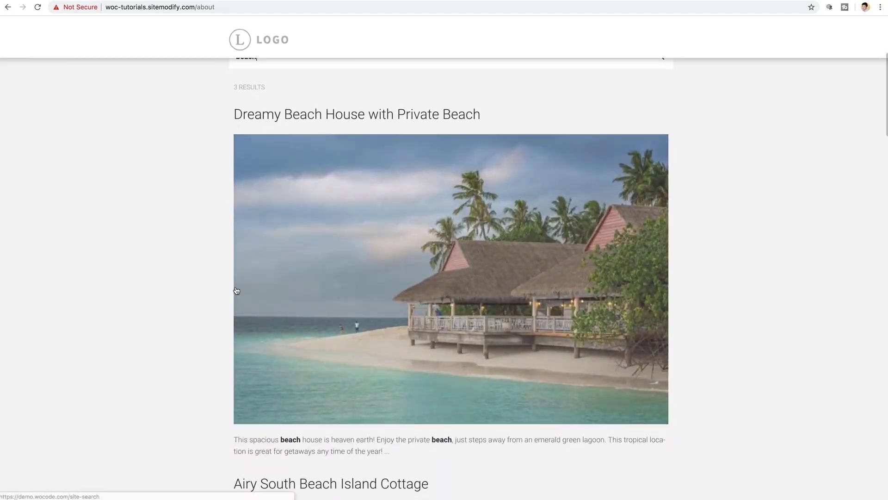
{"action": "scroll", "coordinate": [198, 289], "scroll_direction": "down", "scroll_amount": 3}
{"action": "scroll", "coordinate": [195, 291], "scroll_direction": "down", "scroll_amount": 5}
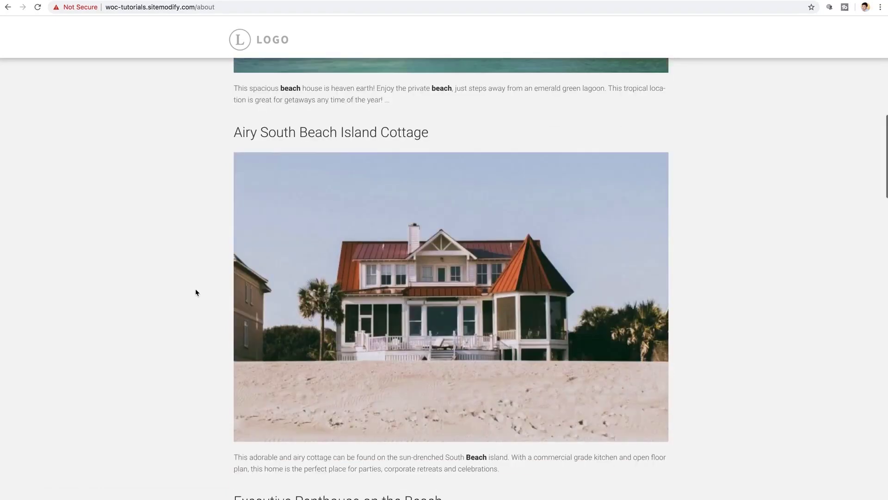
{"action": "scroll", "coordinate": [196, 291], "scroll_direction": "up", "scroll_amount": 9}
{"action": "scroll", "coordinate": [196, 293], "scroll_direction": "up", "scroll_amount": 3}
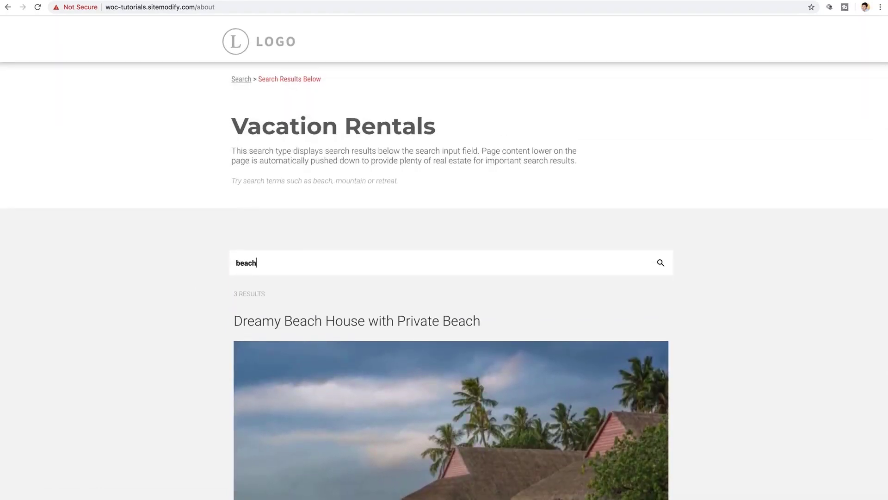
Return to the site editor, dismiss the publish dialog, and open the Search - Input page.
{"action": "left_click", "coordinate": [155, 0]}
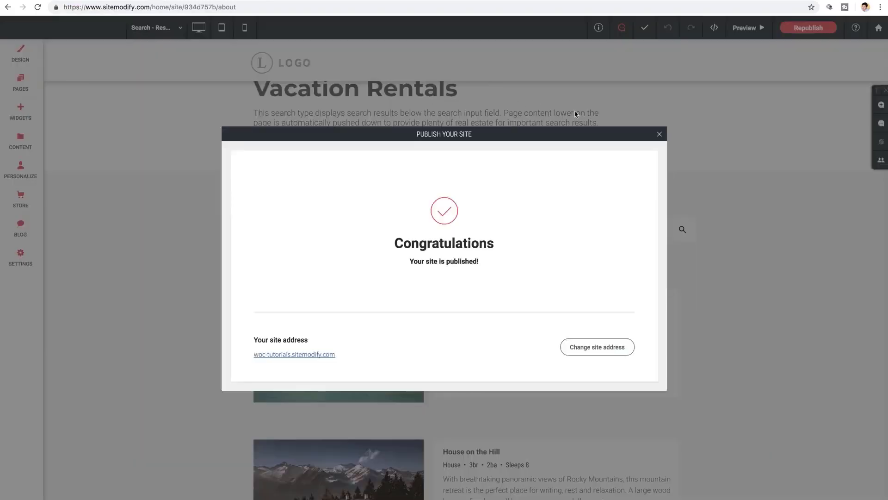
{"action": "left_click", "coordinate": [659, 134]}
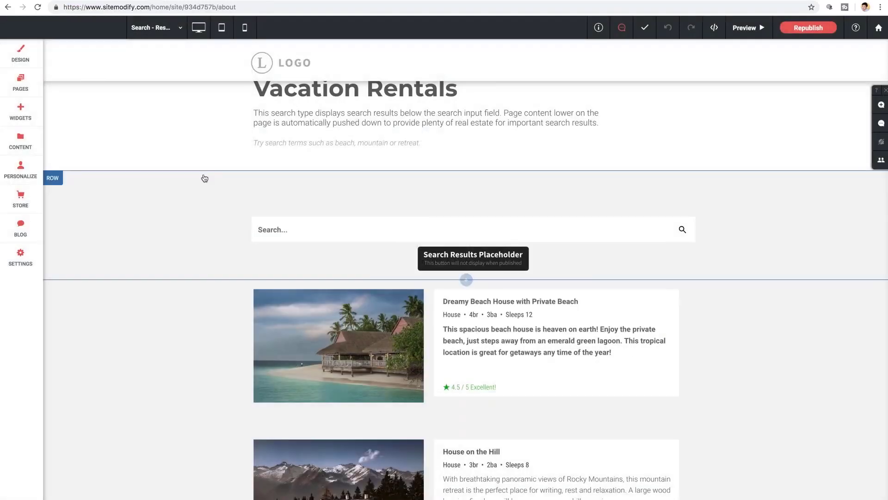
{"action": "left_click", "coordinate": [158, 28]}
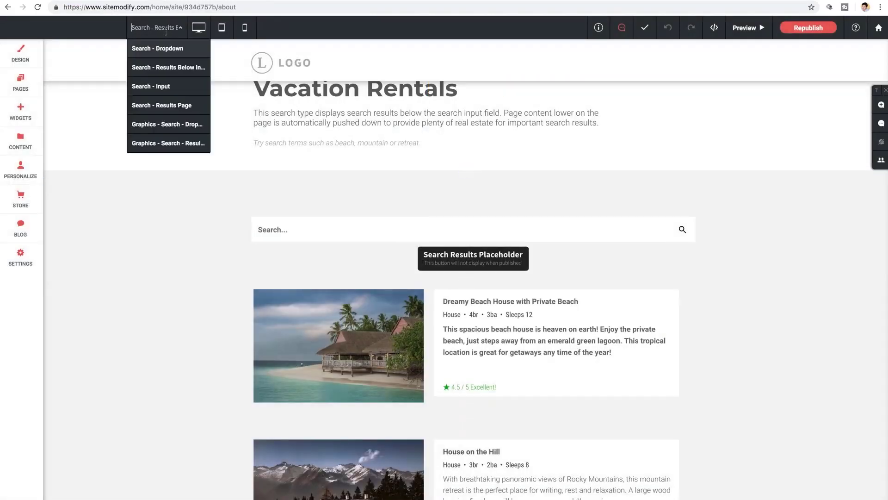
{"action": "left_click", "coordinate": [159, 91]}
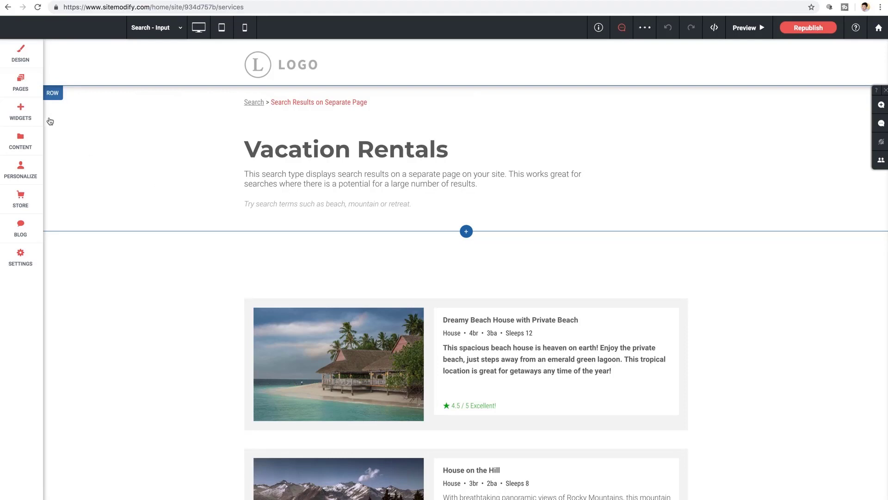
Add a Search (PRO) widget between the Vacation Rentals intro text and the first listing.
{"action": "left_click", "coordinate": [21, 113]}
{"action": "scroll", "coordinate": [92, 361], "scroll_direction": "down", "scroll_amount": 10}
{"action": "scroll", "coordinate": [109, 335], "scroll_direction": "down", "scroll_amount": 5}
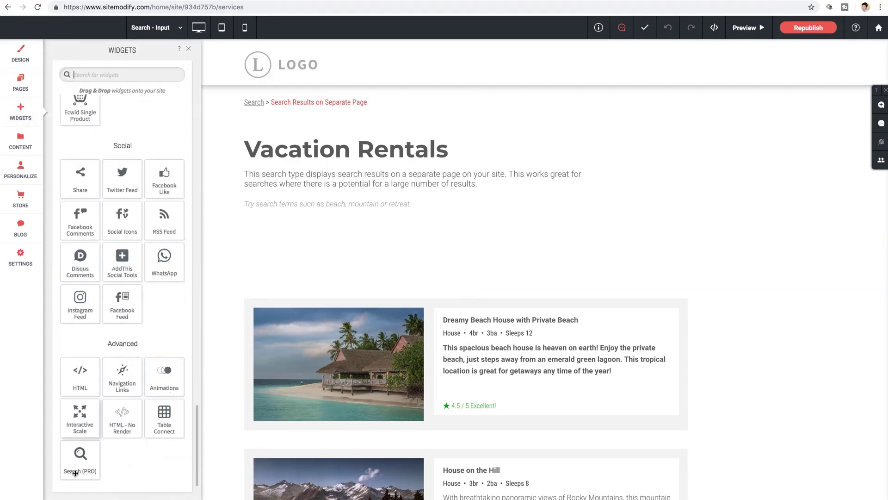
{"action": "left_click_drag", "start_coordinate": [79, 465], "coordinate": [354, 248]}
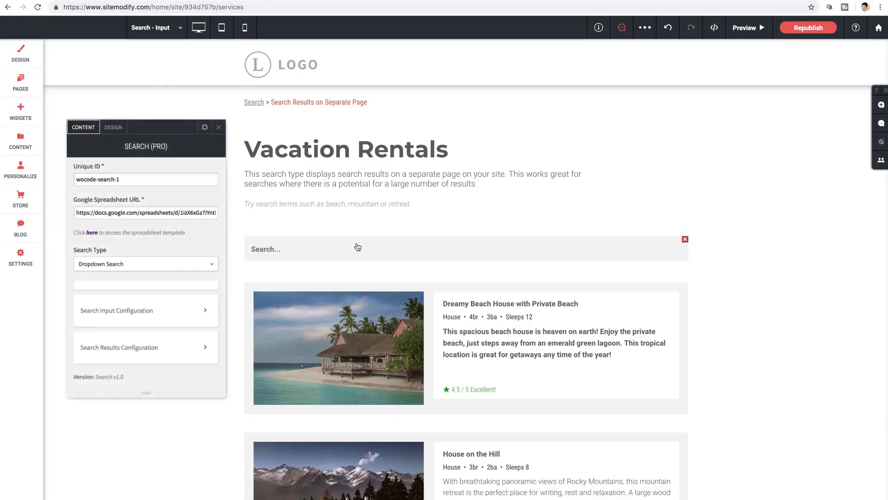
Set the widget's search type to Regular Search with the Search Input Only option and close its settings.
{"action": "left_click", "coordinate": [106, 264]}
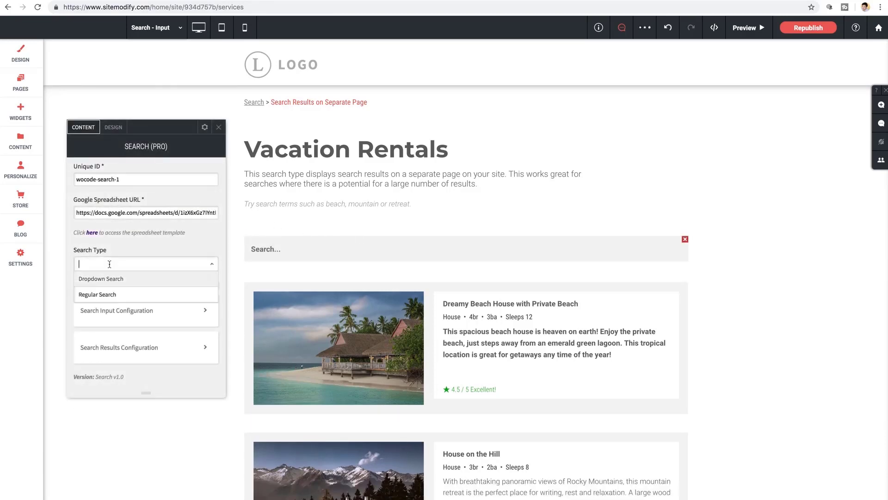
{"action": "left_click", "coordinate": [104, 296]}
{"action": "left_click_drag", "start_coordinate": [173, 123], "coordinate": [332, 124]}
{"action": "scroll", "coordinate": [326, 217], "scroll_direction": "down", "scroll_amount": 2}
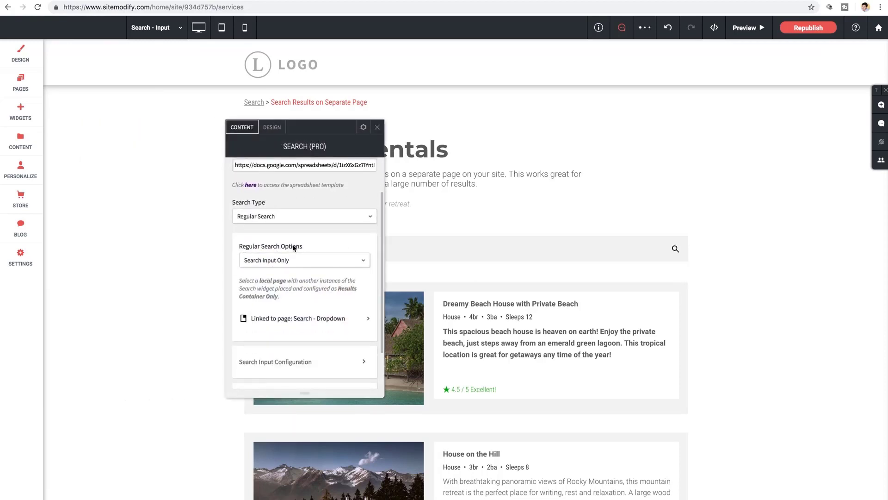
{"action": "left_click", "coordinate": [282, 261]}
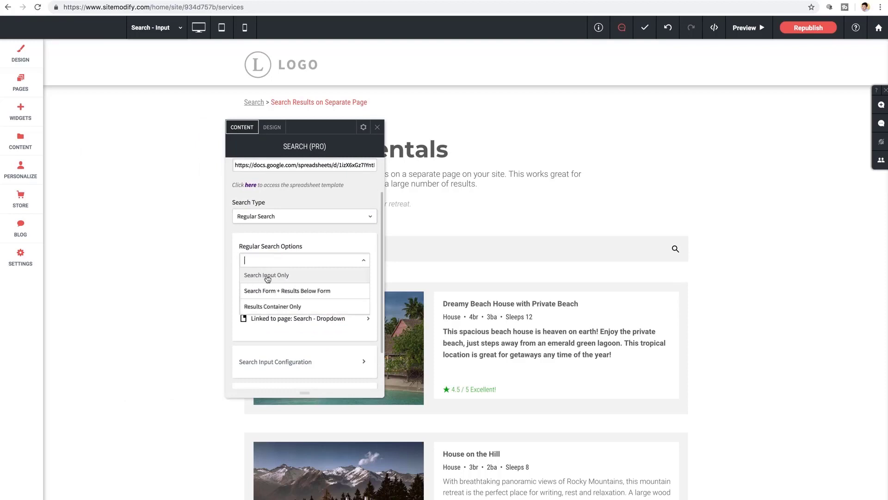
{"action": "left_click", "coordinate": [288, 277]}
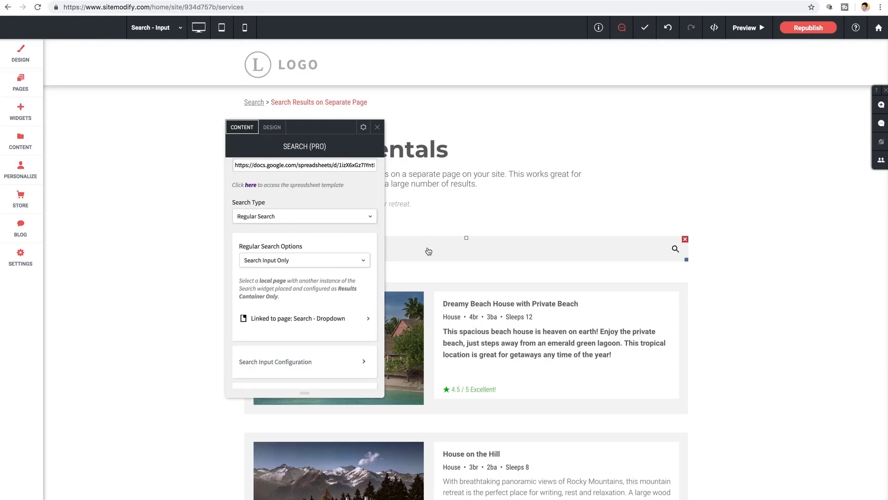
{"action": "left_click_drag", "start_coordinate": [324, 134], "coordinate": [174, 135]}
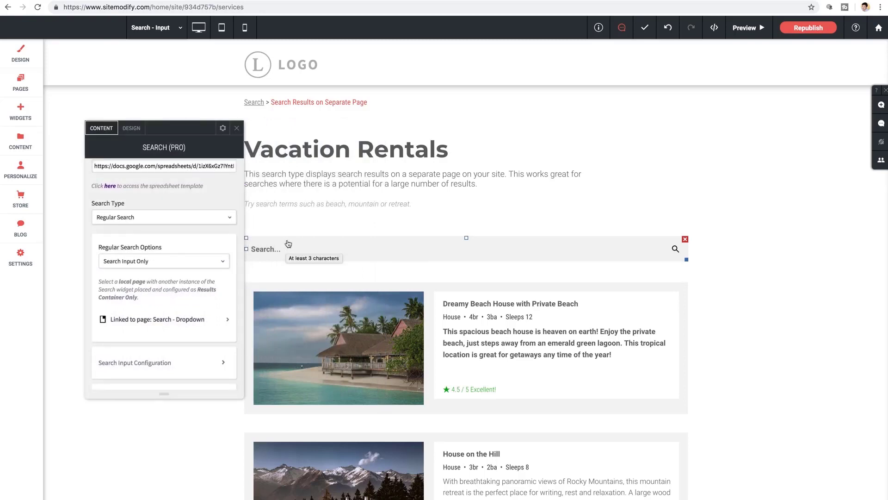
{"action": "left_click", "coordinate": [237, 128]}
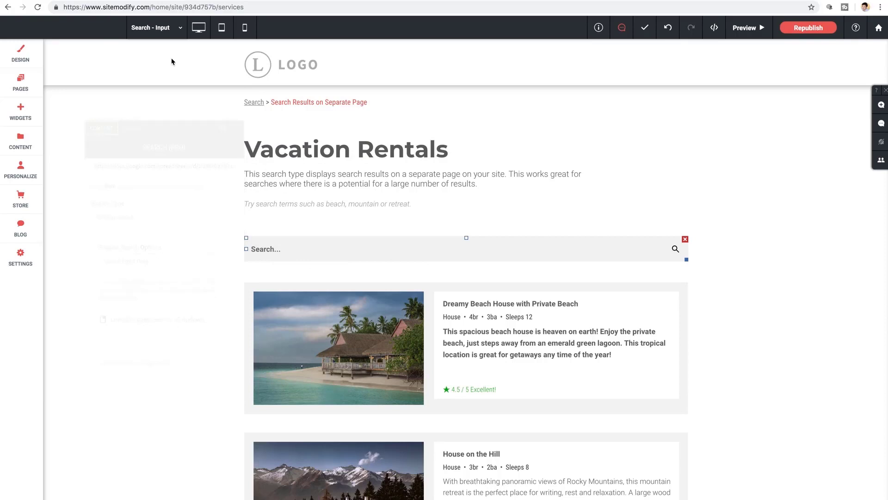
On the Search - Results Page, add a Search (PRO) widget to the empty column below the Search Results heading.
{"action": "left_click", "coordinate": [163, 34]}
{"action": "left_click", "coordinate": [166, 107]}
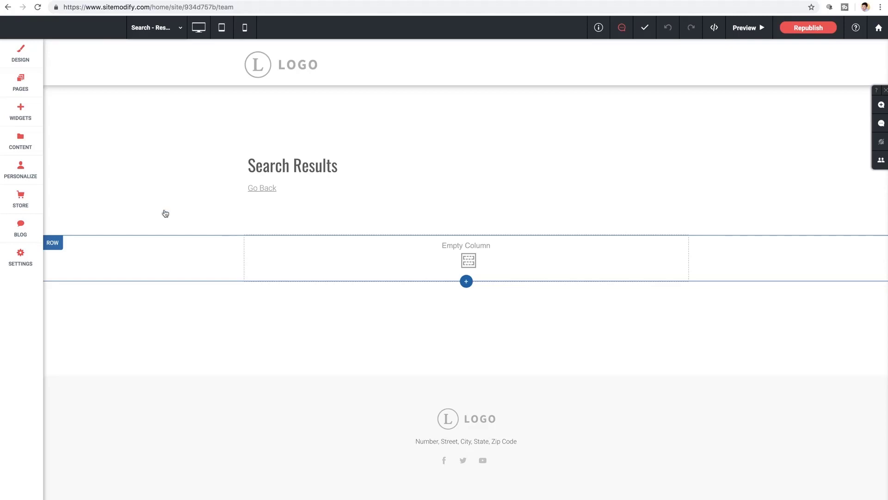
{"action": "left_click", "coordinate": [20, 115]}
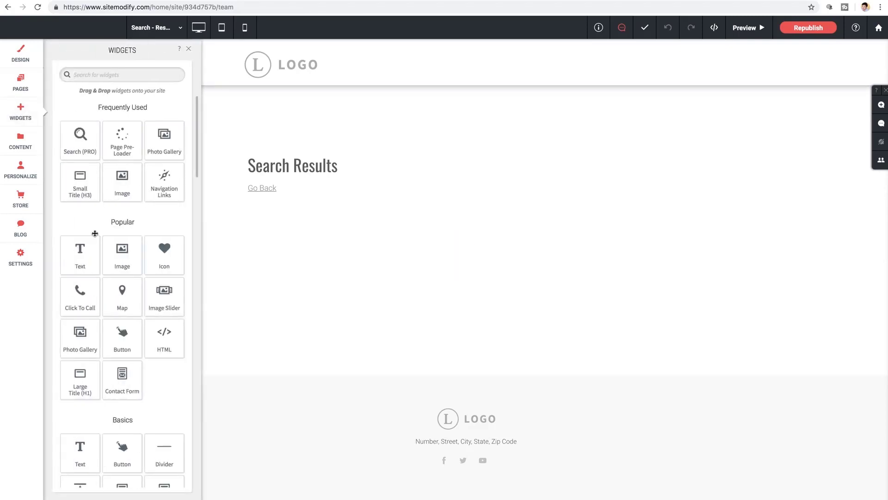
{"action": "scroll", "coordinate": [92, 231], "scroll_direction": "down", "scroll_amount": 10}
{"action": "left_click_drag", "start_coordinate": [75, 469], "coordinate": [325, 273]}
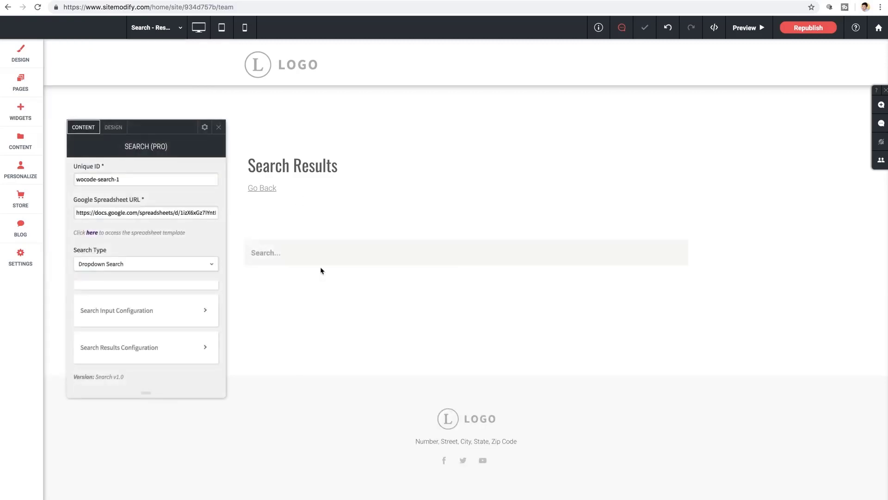
Set the results page widget to Regular Search with the Results Container Only option and close its settings.
{"action": "left_click", "coordinate": [117, 264]}
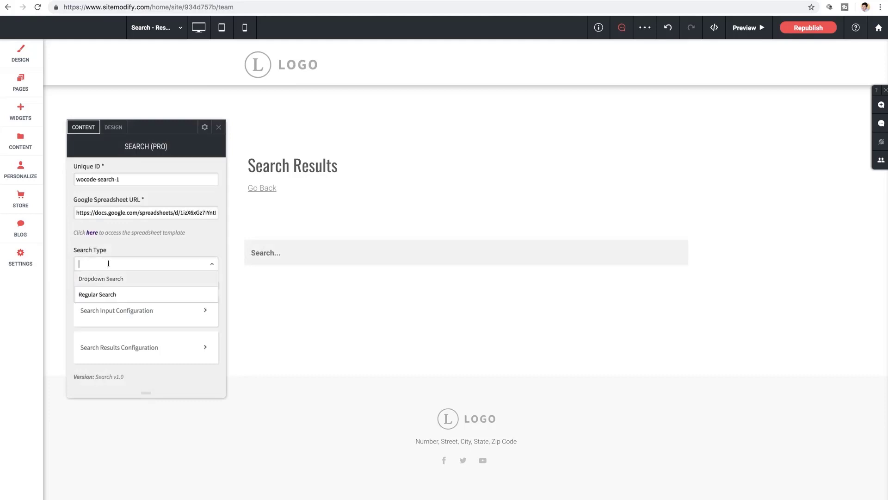
{"action": "left_click", "coordinate": [109, 294]}
{"action": "scroll", "coordinate": [120, 281], "scroll_direction": "down", "scroll_amount": 1}
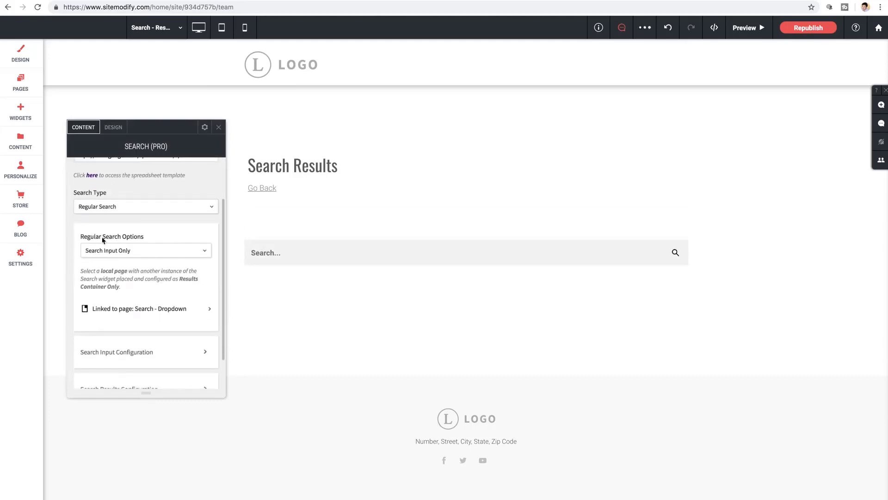
{"action": "left_click", "coordinate": [131, 250]}
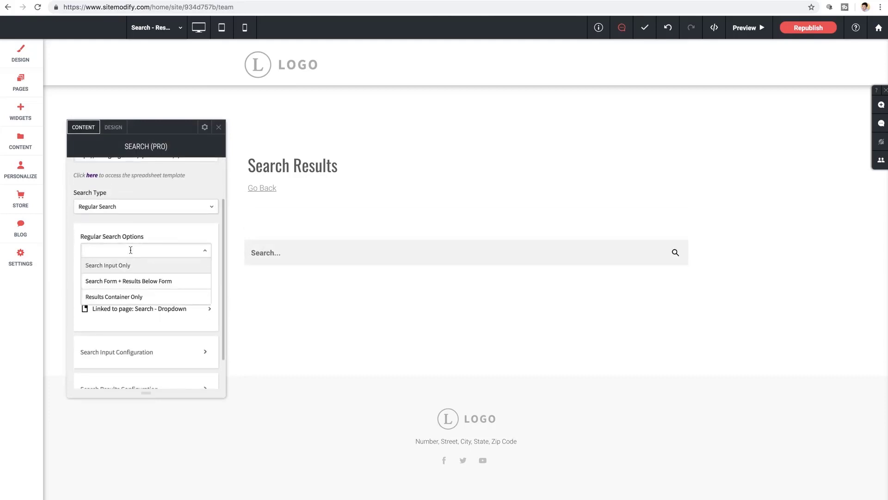
{"action": "left_click", "coordinate": [138, 300]}
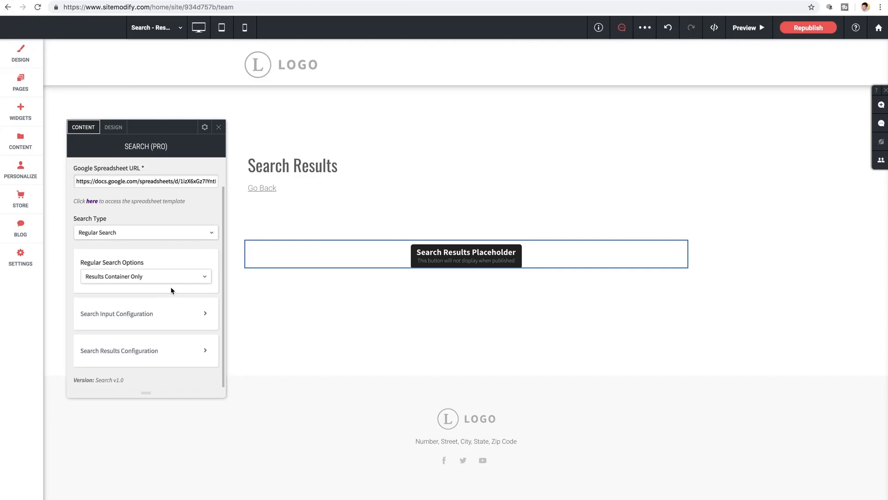
{"action": "scroll", "coordinate": [171, 289], "scroll_direction": "up", "scroll_amount": 2}
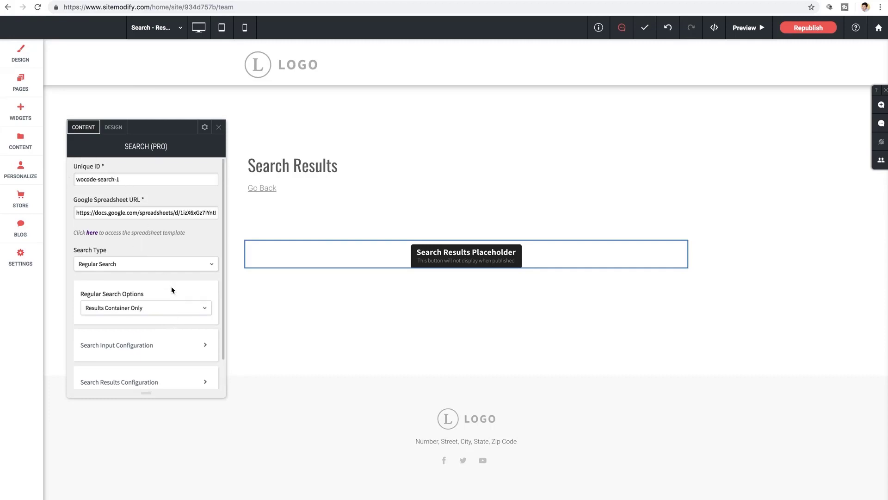
{"action": "scroll", "coordinate": [172, 289], "scroll_direction": "down", "scroll_amount": 2}
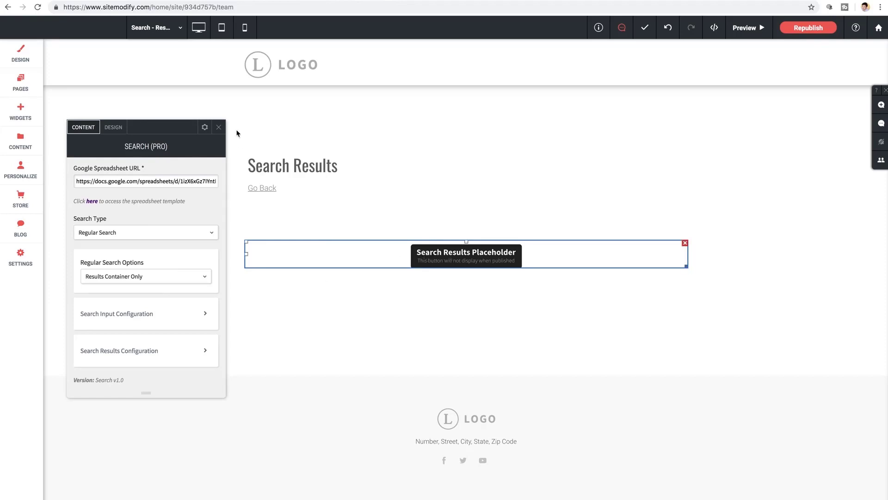
{"action": "left_click", "coordinate": [219, 127]}
On the Search - Input page, link the search widget to the existing Search - Results Page and close its settings.
{"action": "left_click", "coordinate": [165, 27]}
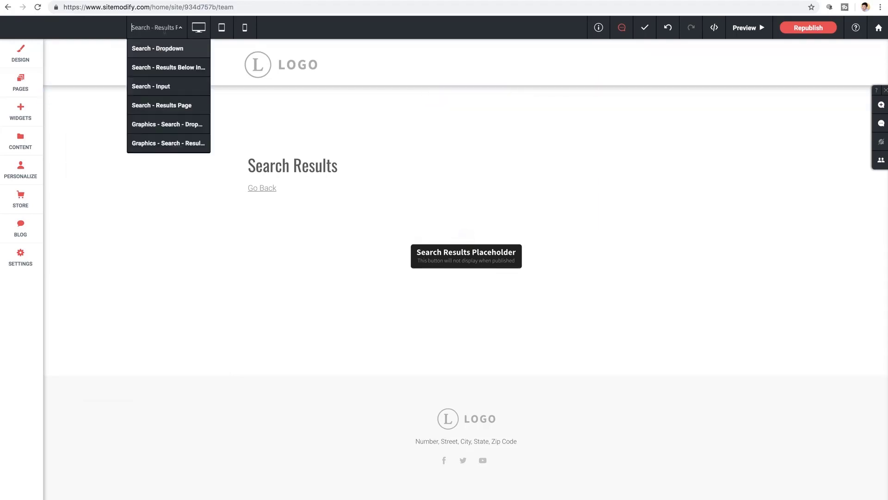
{"action": "left_click", "coordinate": [157, 88]}
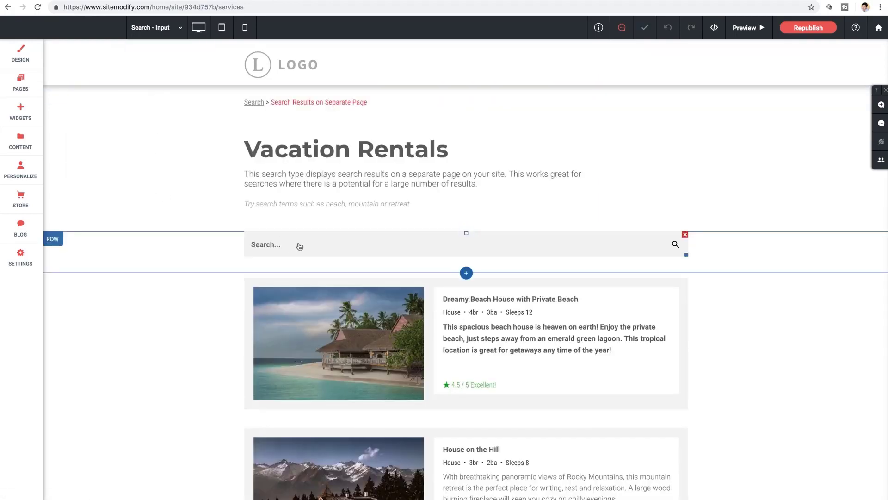
{"action": "left_click", "coordinate": [298, 246]}
{"action": "scroll", "coordinate": [141, 292], "scroll_direction": "down", "scroll_amount": 3}
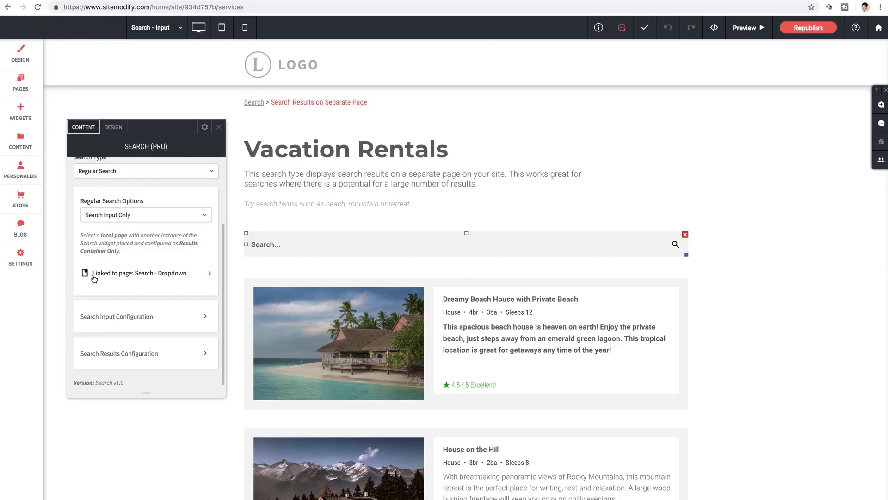
{"action": "left_click", "coordinate": [136, 277]}
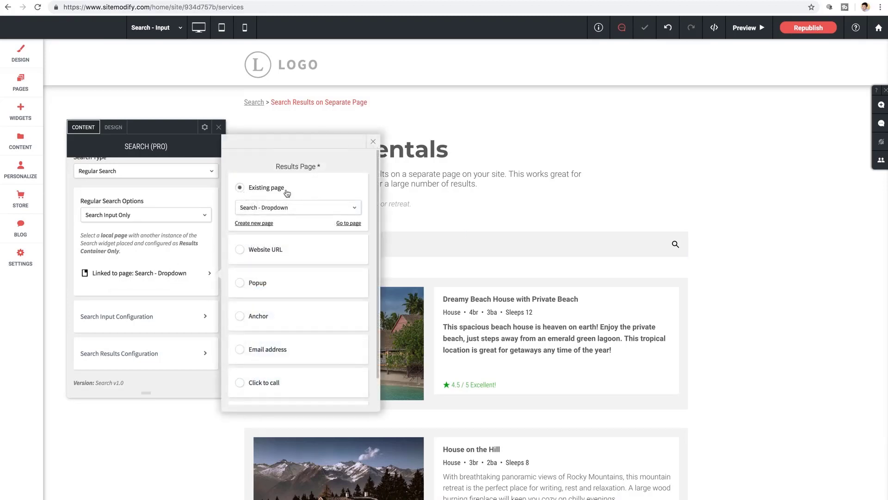
{"action": "left_click", "coordinate": [290, 209]}
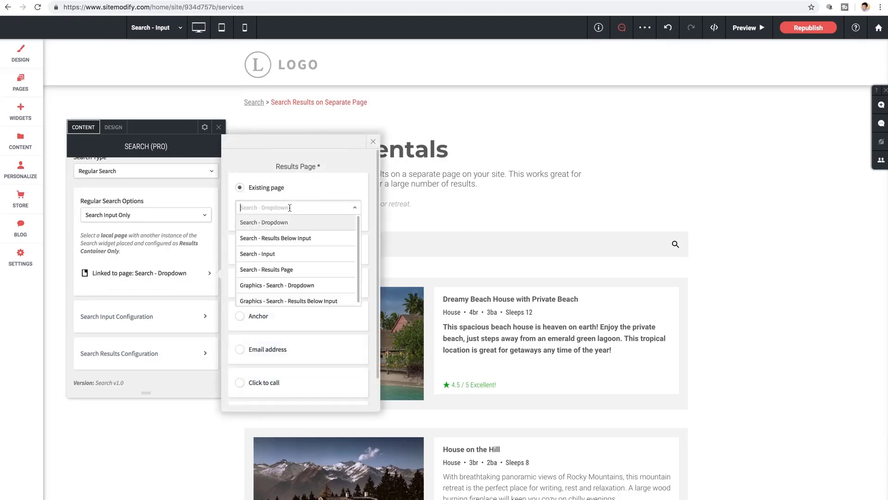
{"action": "left_click", "coordinate": [293, 270]}
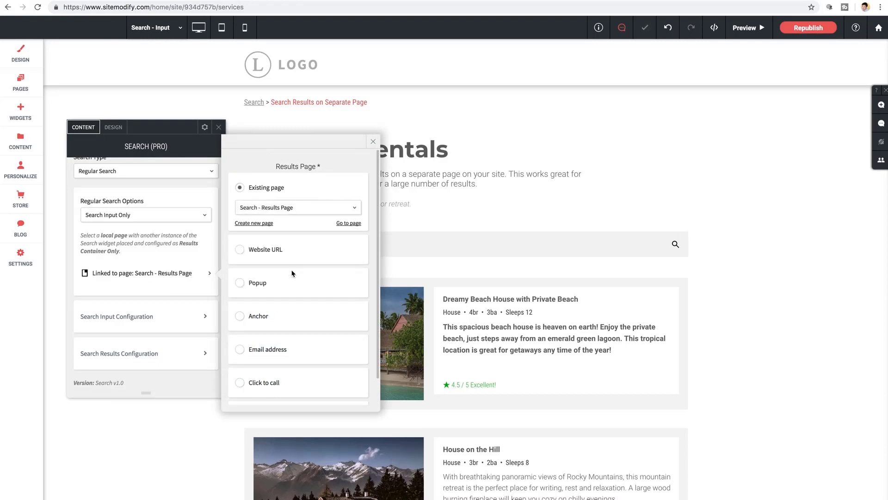
{"action": "left_click", "coordinate": [373, 141]}
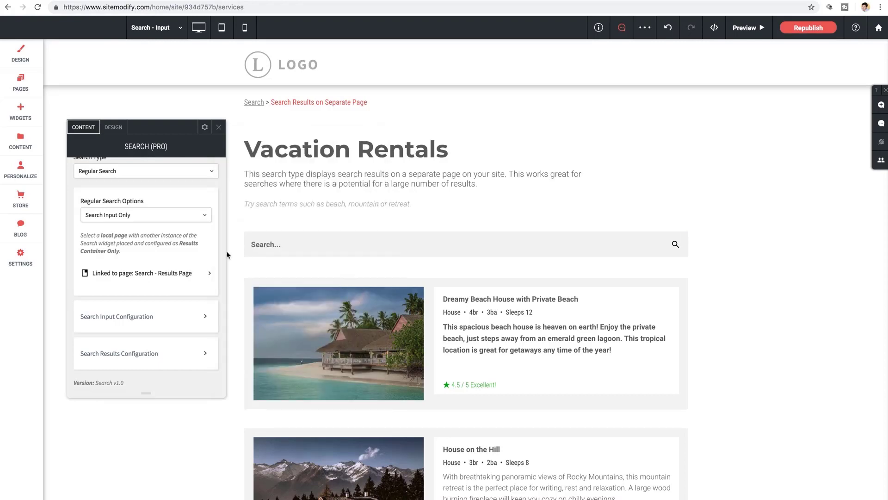
{"action": "left_click", "coordinate": [219, 127]}
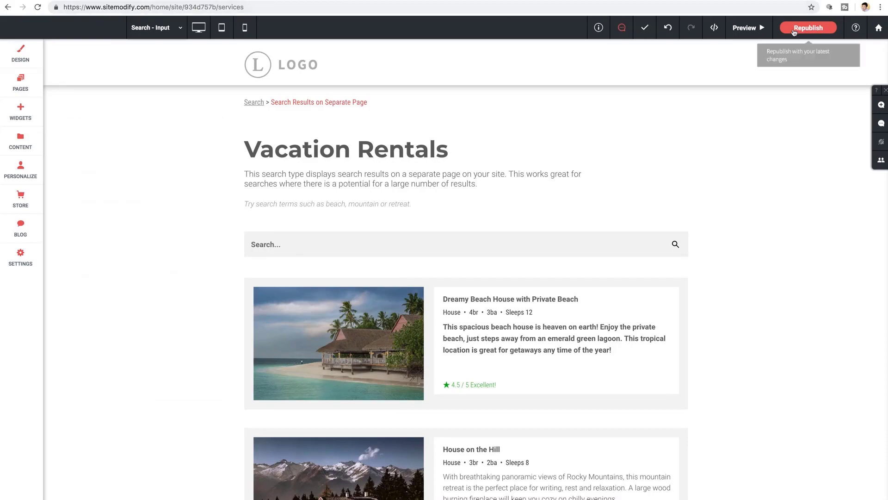
Republish the site with the latest changes and open its published address.
{"action": "left_click", "coordinate": [798, 27]}
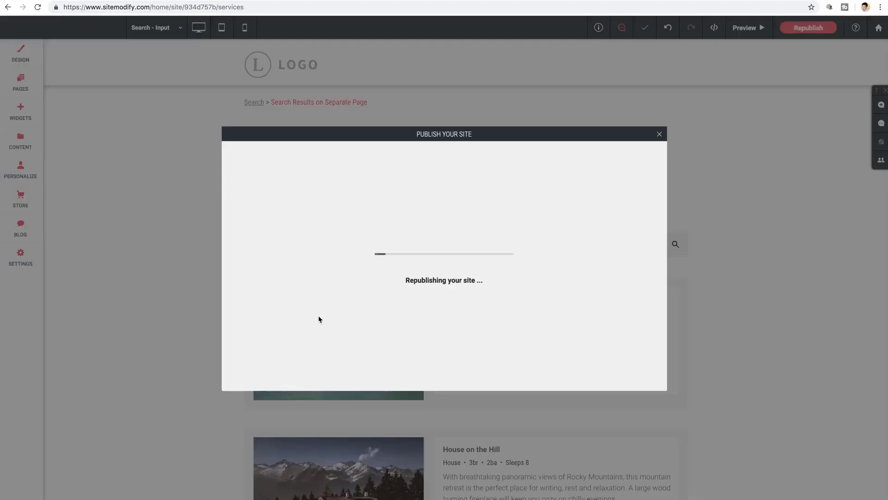
{"action": "left_click", "coordinate": [301, 355]}
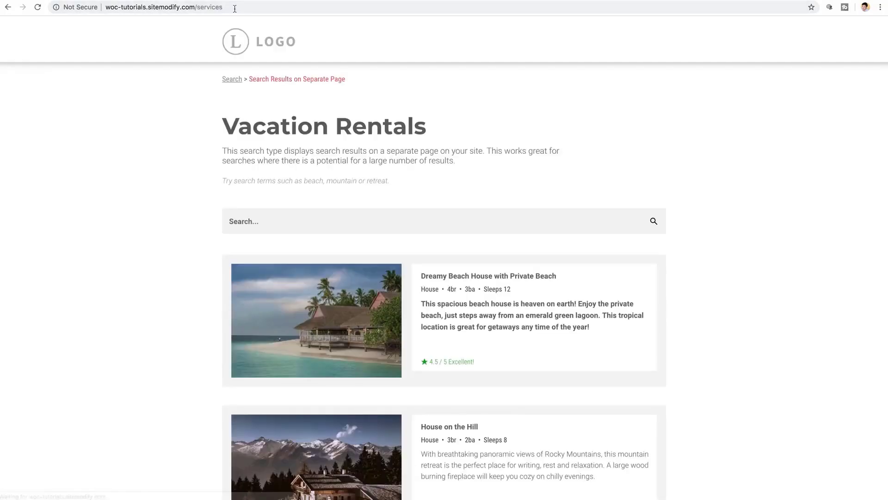
Run a search for "beach" on the live Vacation Rentals page and review the listings on the separate results page.
{"action": "left_click", "coordinate": [233, 222]}
{"action": "type", "text": "beach"}
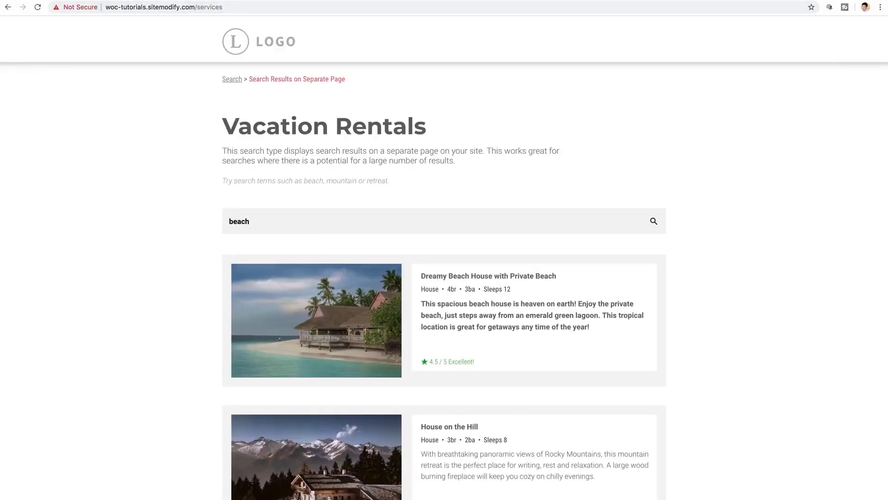
{"action": "key", "text": "Return"}
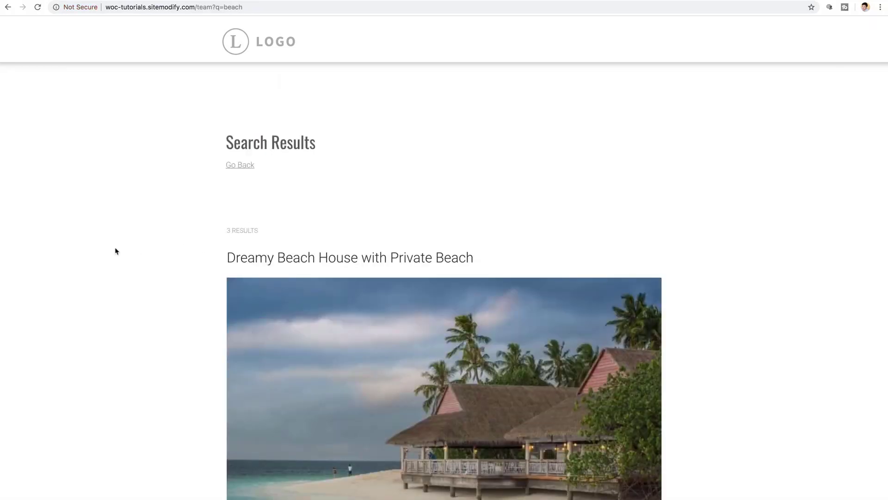
{"action": "scroll", "coordinate": [115, 252], "scroll_direction": "down", "scroll_amount": 3}
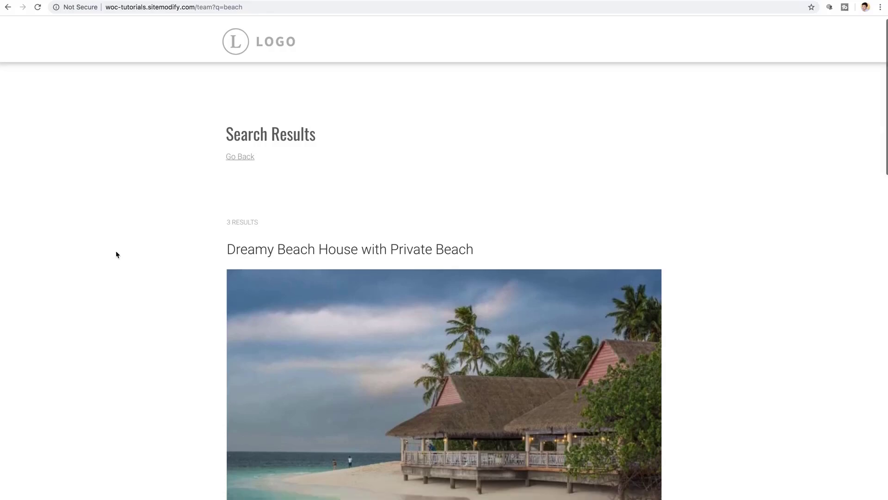
{"action": "scroll", "coordinate": [115, 255], "scroll_direction": "down", "scroll_amount": 15}
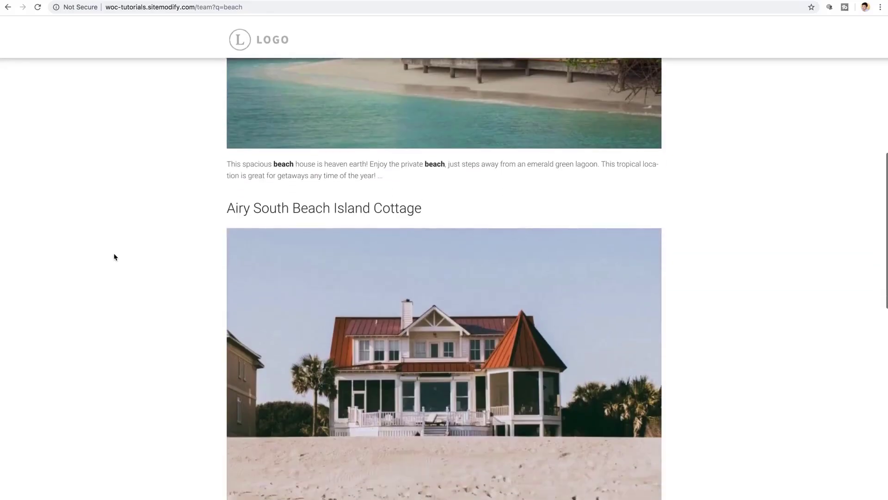
{"action": "scroll", "coordinate": [116, 255], "scroll_direction": "up", "scroll_amount": 10}
{"action": "scroll", "coordinate": [116, 257], "scroll_direction": "up", "scroll_amount": 6}
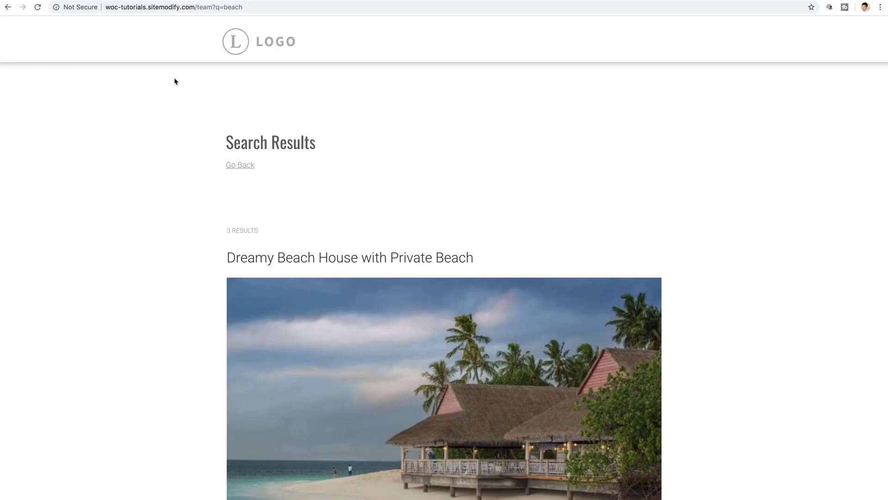
Return to the site editor, dismiss the publish dialog and switch to the dropdown search page.
{"action": "left_click", "coordinate": [182, 0]}
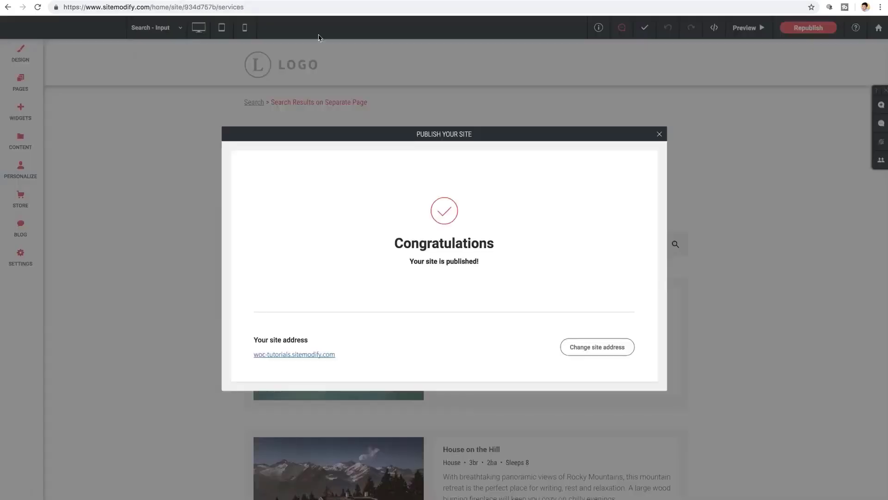
{"action": "left_click", "coordinate": [659, 133]}
{"action": "left_click", "coordinate": [157, 27]}
{"action": "left_click", "coordinate": [163, 50]}
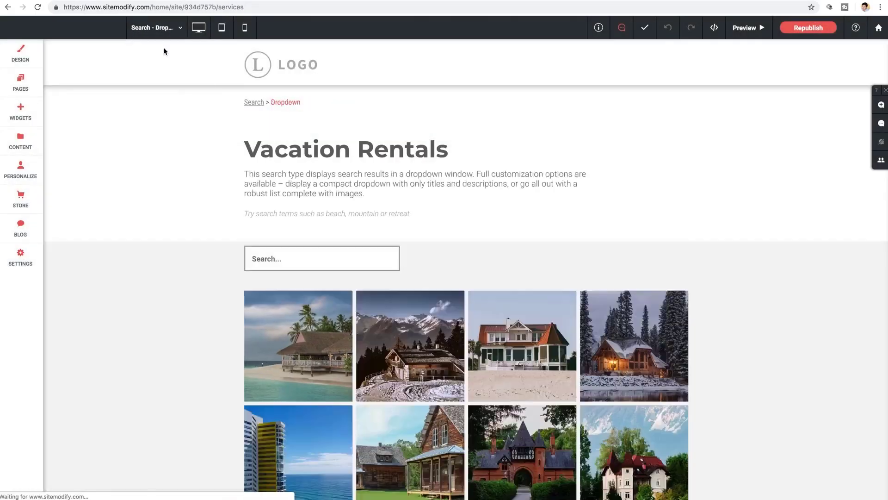
Open the Search (PRO) widget's settings on the dropdown page and follow its link to the spreadsheet template.
{"action": "scroll", "coordinate": [170, 208], "scroll_direction": "down", "scroll_amount": 2}
{"action": "left_click", "coordinate": [317, 184]}
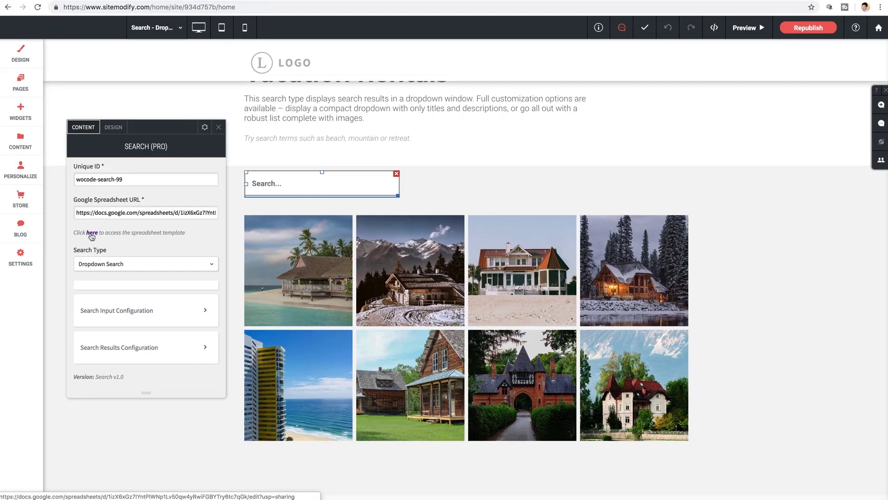
{"action": "left_click", "coordinate": [89, 234]}
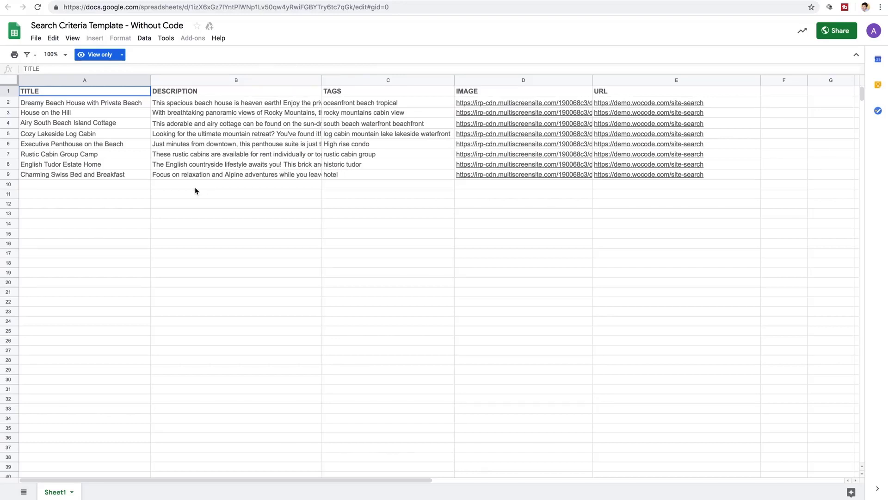
Make a copy of the template in My Drive, naming it with the owner's first name in possessive form followed by "Search Criteria".
{"action": "left_click", "coordinate": [35, 38]}
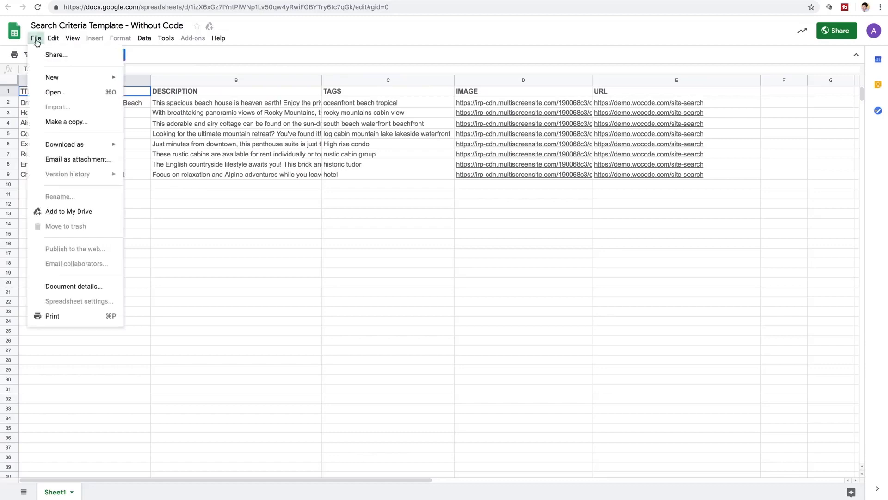
{"action": "left_click", "coordinate": [63, 121]}
{"action": "left_click_drag", "start_coordinate": [388, 227], "coordinate": [359, 231]}
{"action": "type", "text": "Ashton's Search Criteria Template - Without Coc"}
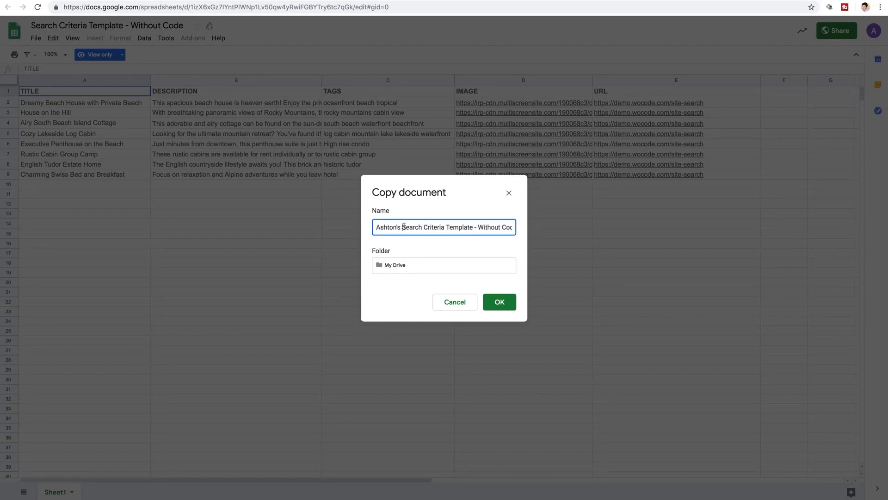
{"action": "left_click_drag", "start_coordinate": [443, 227], "coordinate": [569, 236]}
{"action": "key", "text": "BackSpace"}
{"action": "left_click", "coordinate": [503, 306]}
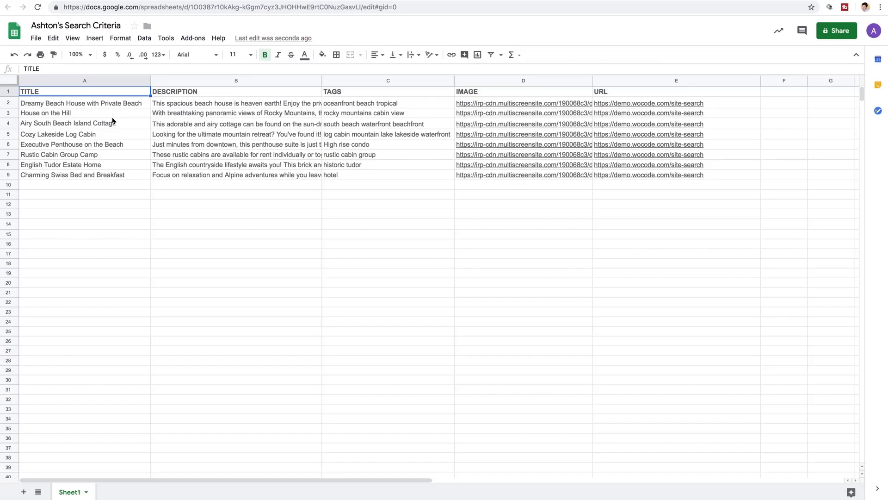
Publish the entire copied spreadsheet to the web as a web page and close the publishing dialog.
{"action": "left_click", "coordinate": [36, 38]}
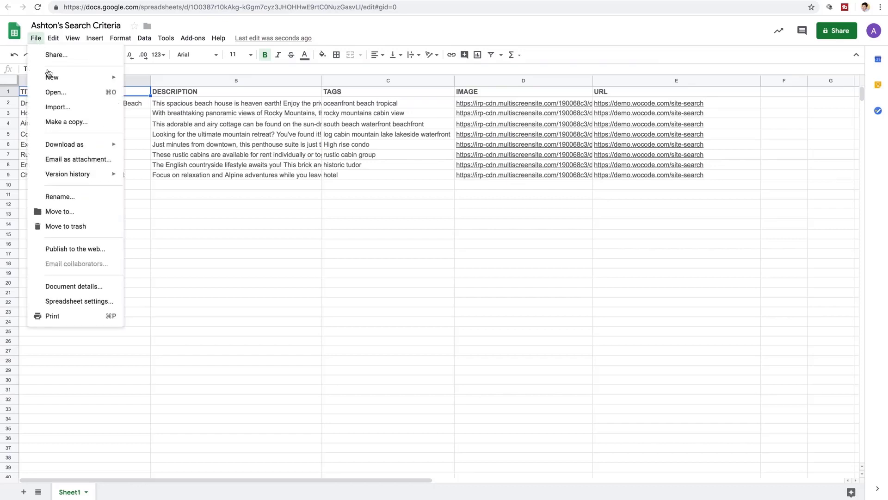
{"action": "left_click", "coordinate": [72, 250]}
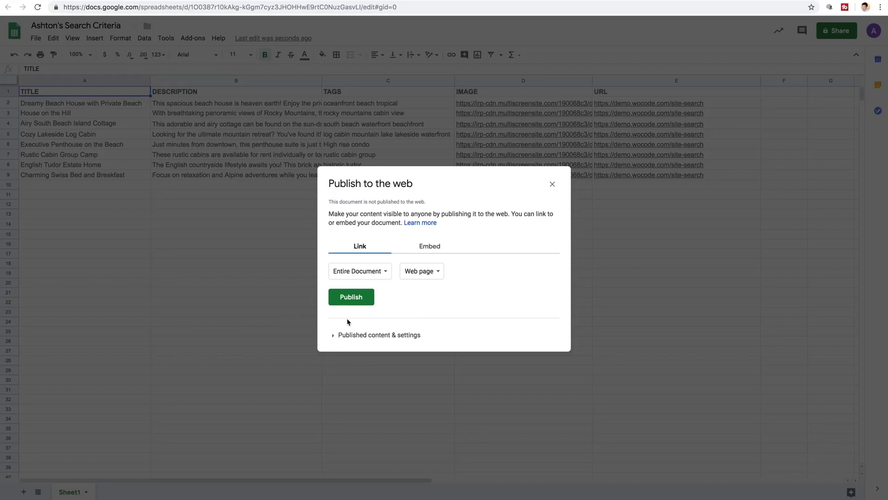
{"action": "left_click", "coordinate": [351, 297]}
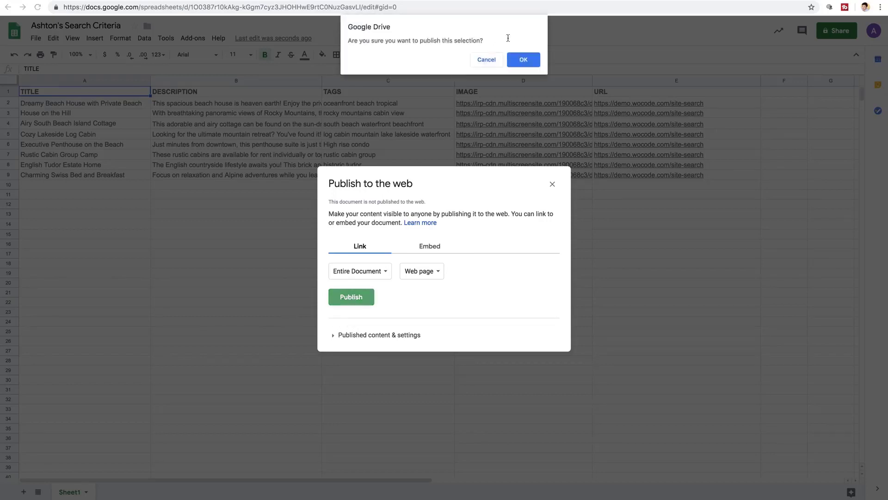
{"action": "left_click", "coordinate": [525, 61]}
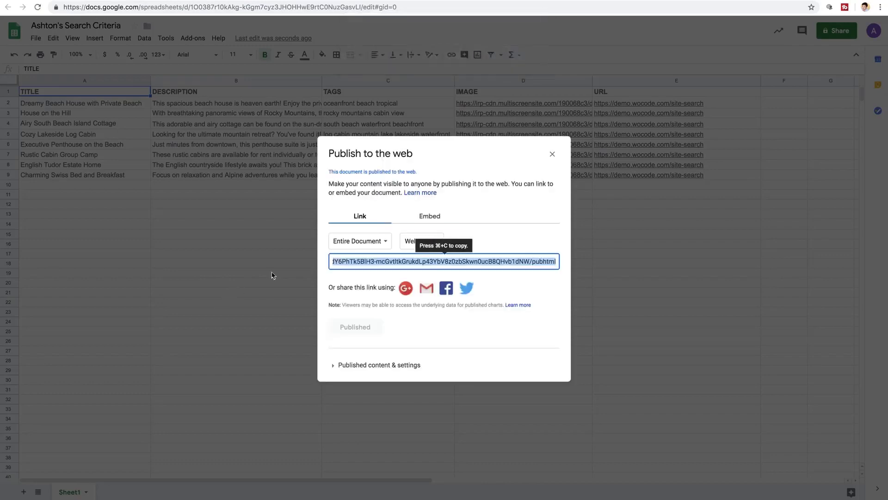
{"action": "left_click", "coordinate": [551, 155]}
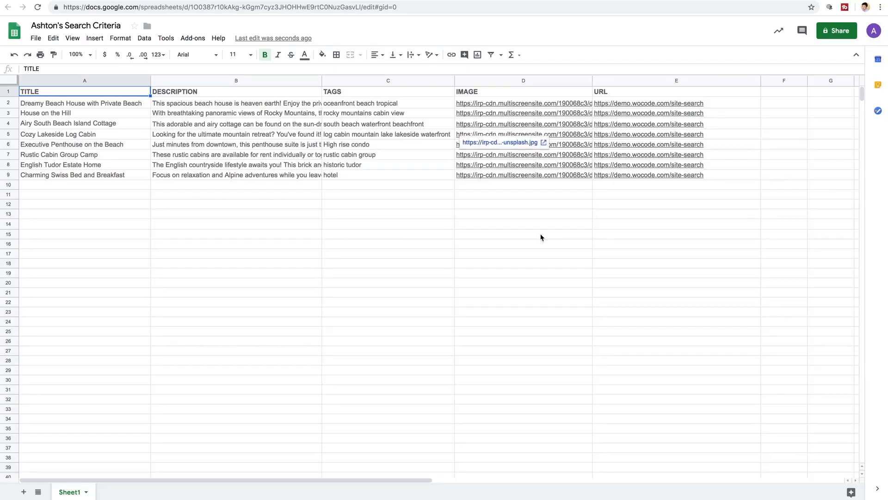
Turn on link sharing for the copied spreadsheet and copy its shareable link.
{"action": "left_click", "coordinate": [837, 30]}
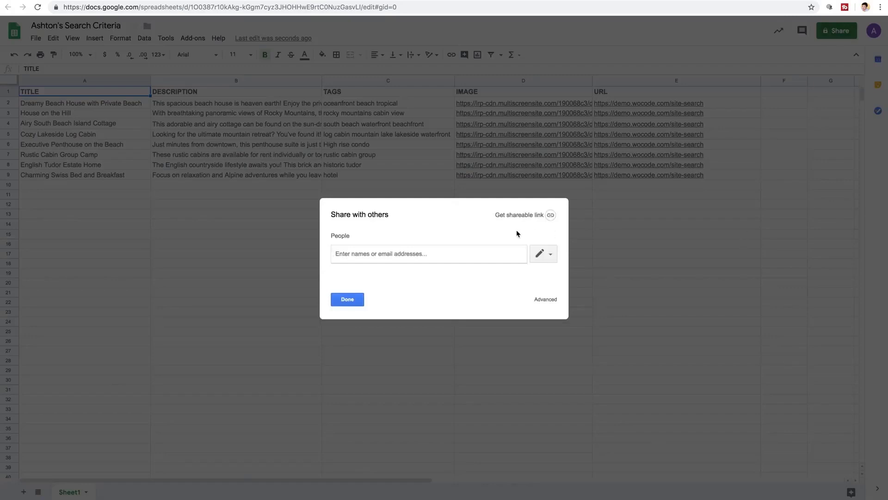
{"action": "left_click", "coordinate": [518, 218]}
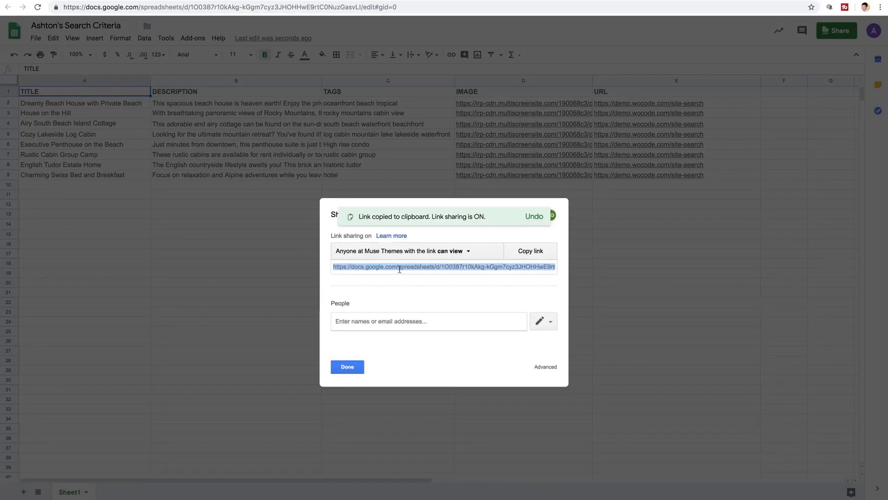
{"action": "left_click", "coordinate": [531, 251]}
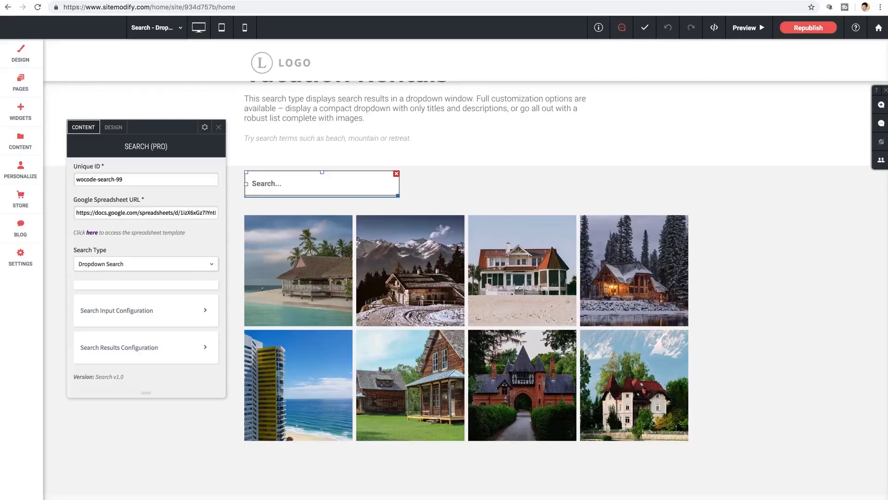
Replace the dropdown widget's Google Spreadsheet URL with the copied link, then close the widget settings and the spreadsheet's sharing dialog.
{"action": "triple_click", "coordinate": [132, 212]}
{"action": "key", "text": "super+v"}
{"action": "left_click", "coordinate": [220, 129]}
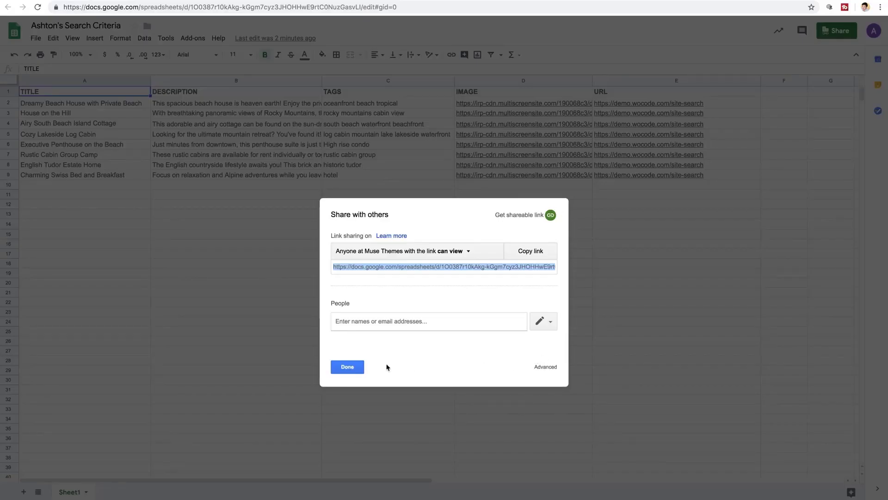
{"action": "left_click", "coordinate": [355, 367]}
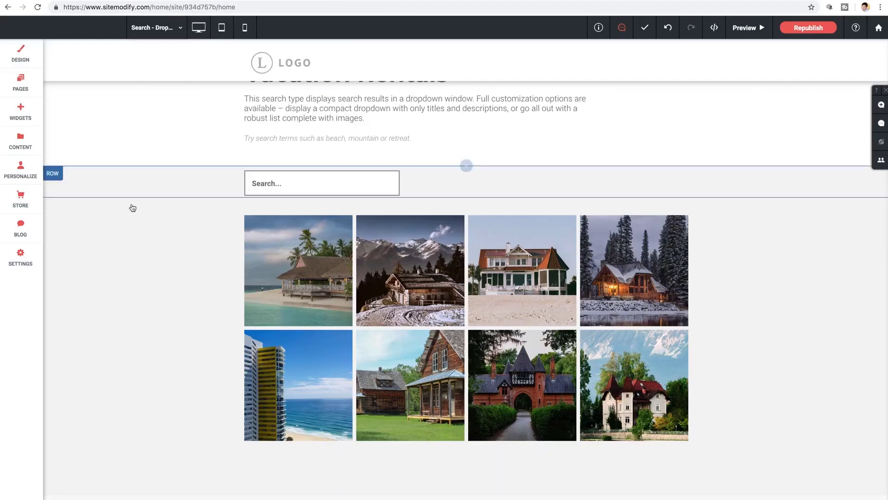
In the site editor's image library, open the uploaded aerial beach photo's file link and select its full web address.
{"action": "left_click", "coordinate": [23, 148]}
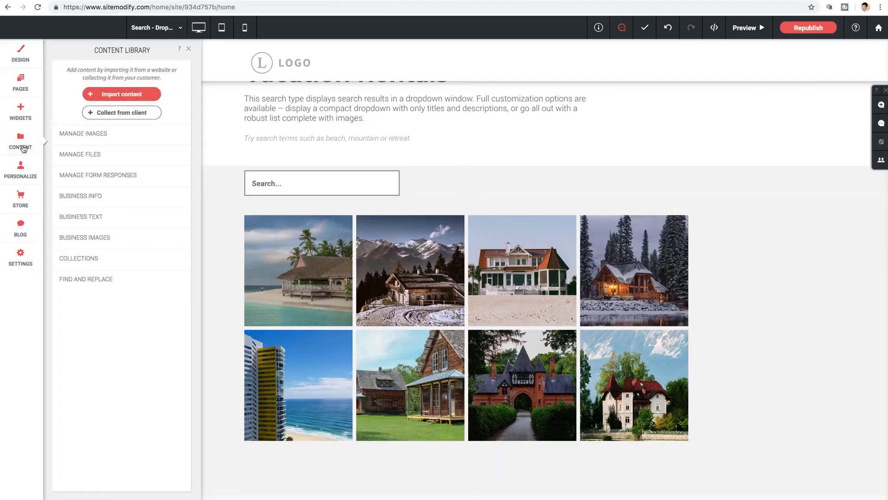
{"action": "left_click", "coordinate": [80, 137]}
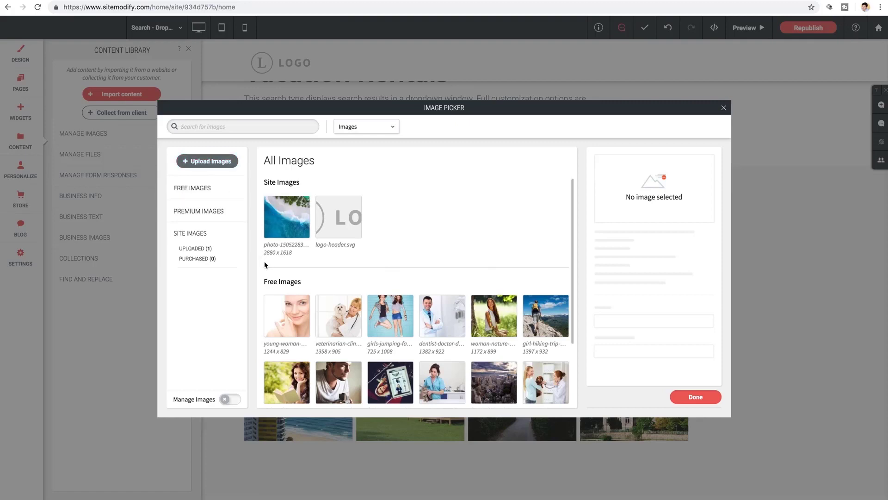
{"action": "mouse_move", "coordinate": [280, 236]}
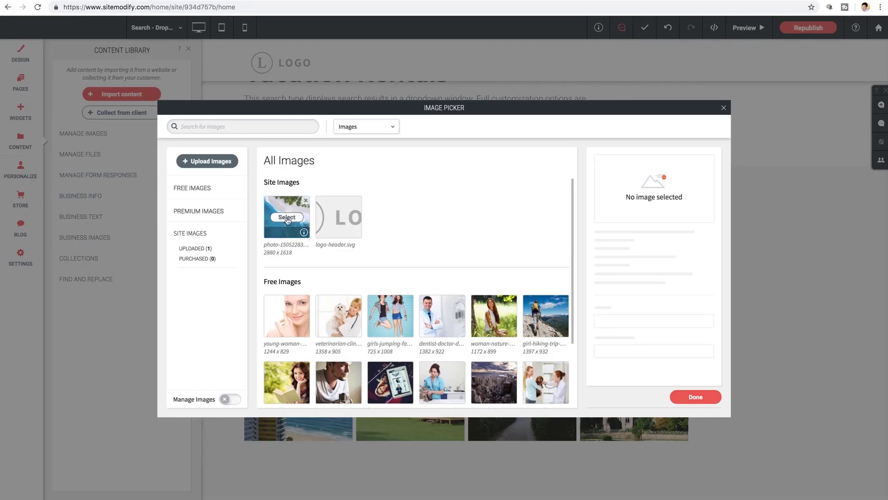
{"action": "left_click", "coordinate": [286, 218]}
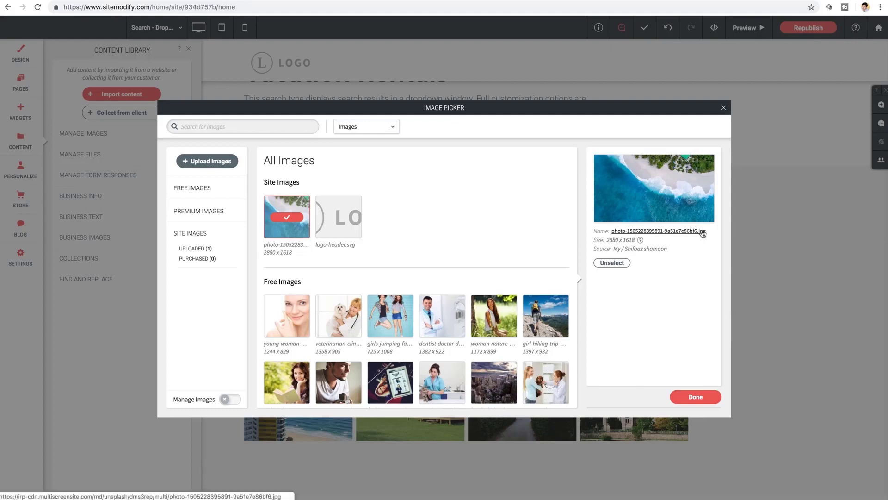
{"action": "left_click", "coordinate": [655, 231]}
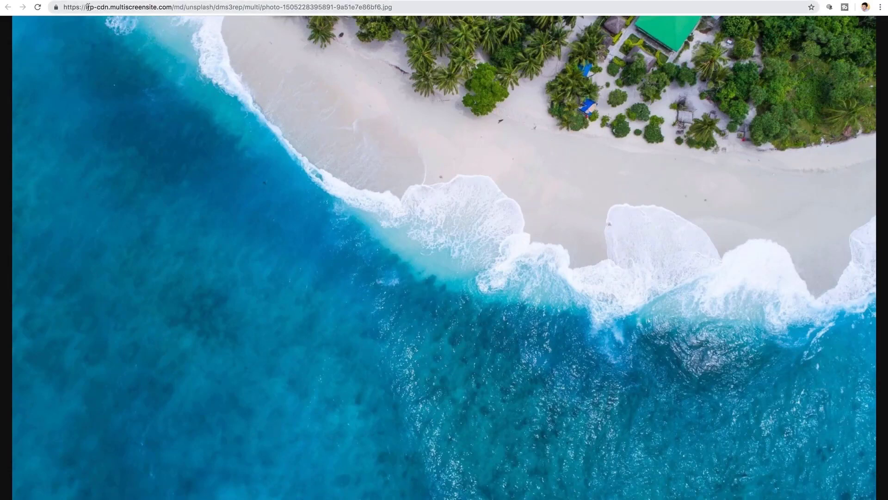
{"action": "left_click_drag", "start_coordinate": [87, 7], "coordinate": [223, 10]}
{"action": "triple_click", "coordinate": [222, 8]}
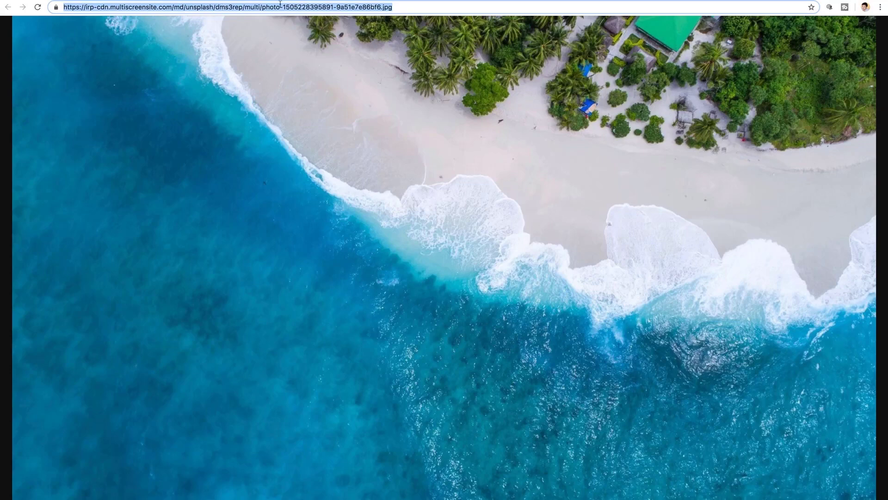
Switch to the copied spreadsheet, inspect the image URLs in the IMAGE column and select empty cell D10.
{"action": "left_click", "coordinate": [486, 0]}
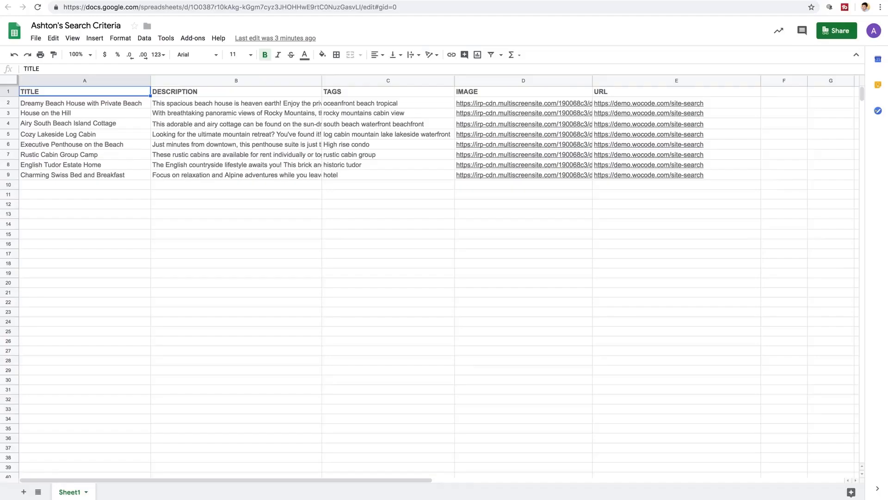
{"action": "left_click", "coordinate": [491, 103]}
{"action": "left_click", "coordinate": [498, 145]}
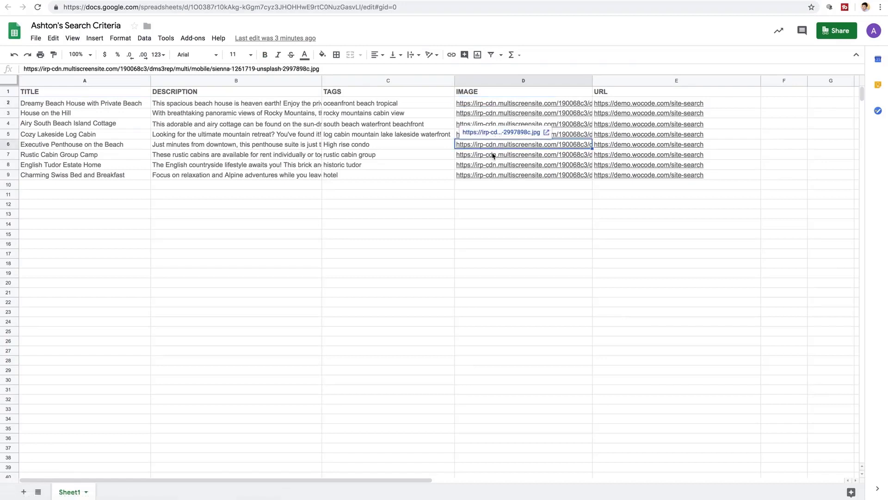
{"action": "left_click", "coordinate": [493, 156]}
{"action": "left_click", "coordinate": [493, 165]}
{"action": "left_click", "coordinate": [493, 175]}
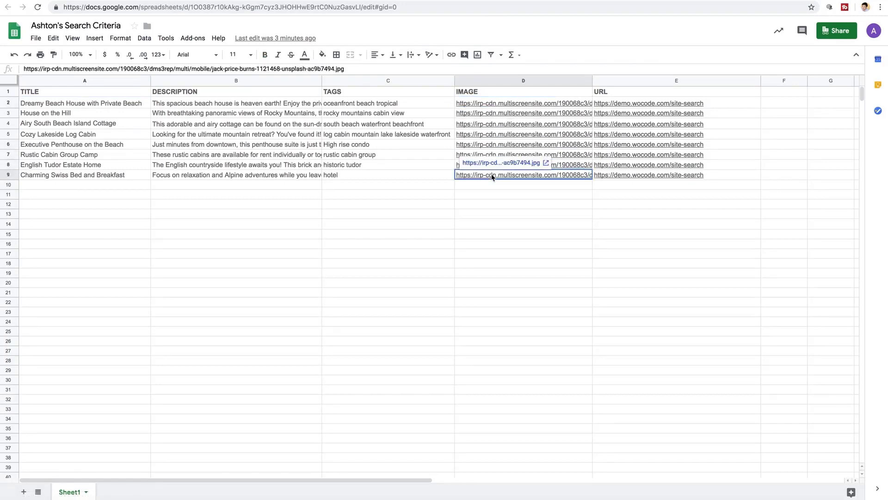
{"action": "left_click", "coordinate": [513, 187]}
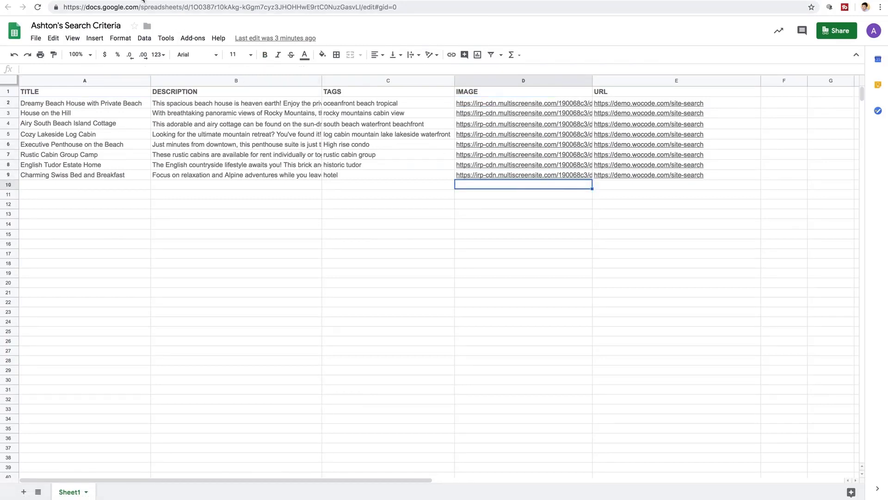